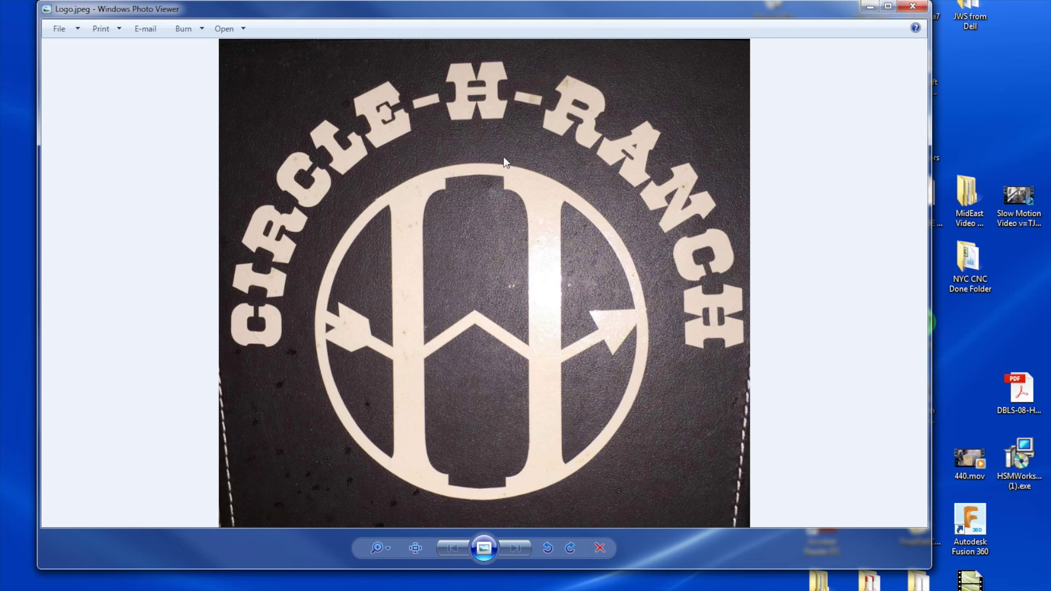
Step: Enlarge the Logo.jpeg photo viewer window and switch between it and Inkscape's blank document
left_click_drag(536, 9, 498, 3)
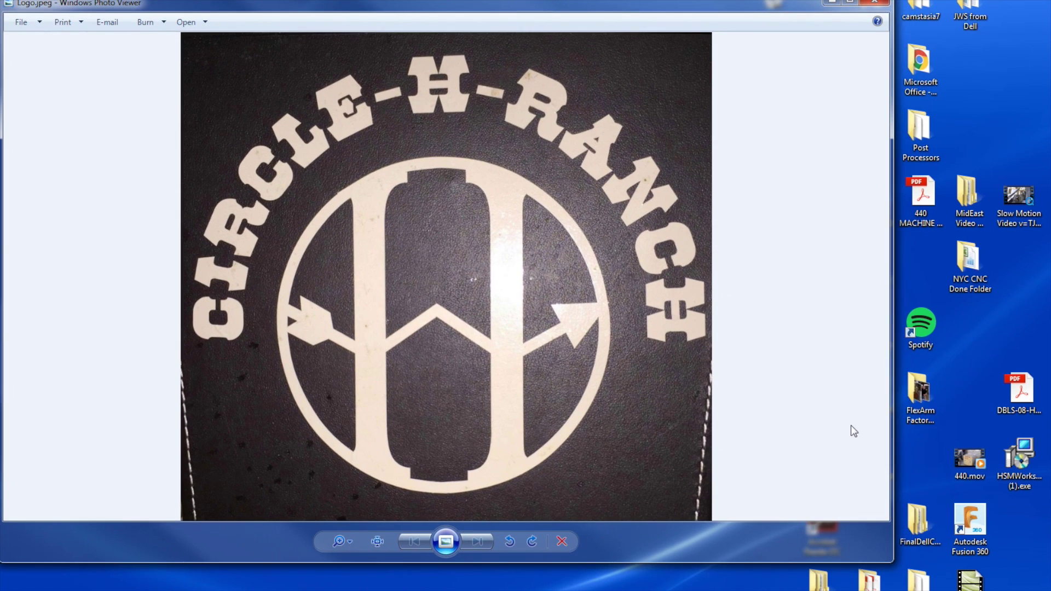
left_click_drag(893, 562, 955, 588)
left_click(655, 590)
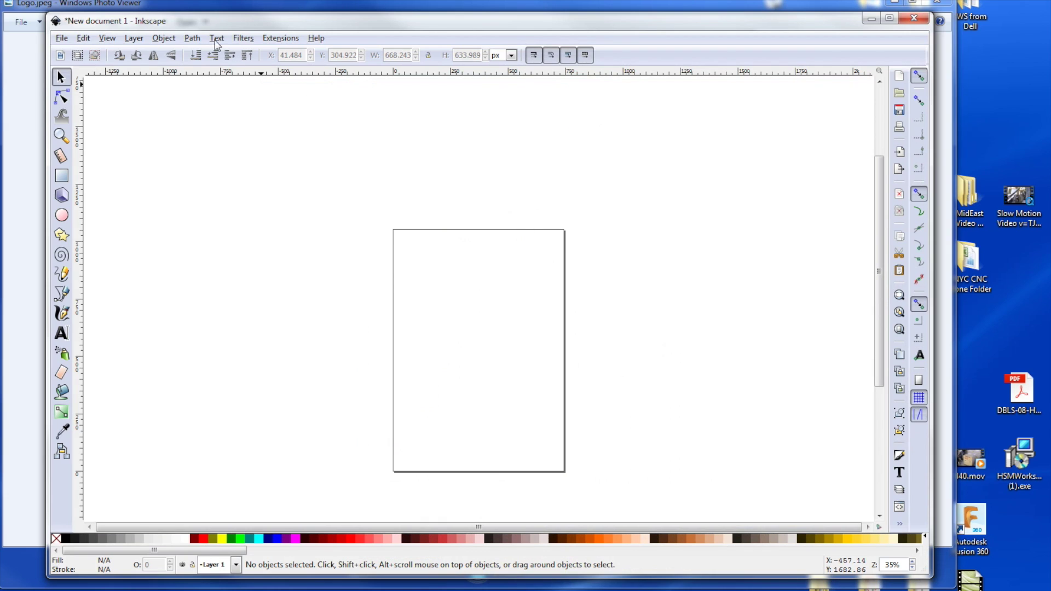
left_click_drag(108, 22, 133, 26)
left_click(134, 2)
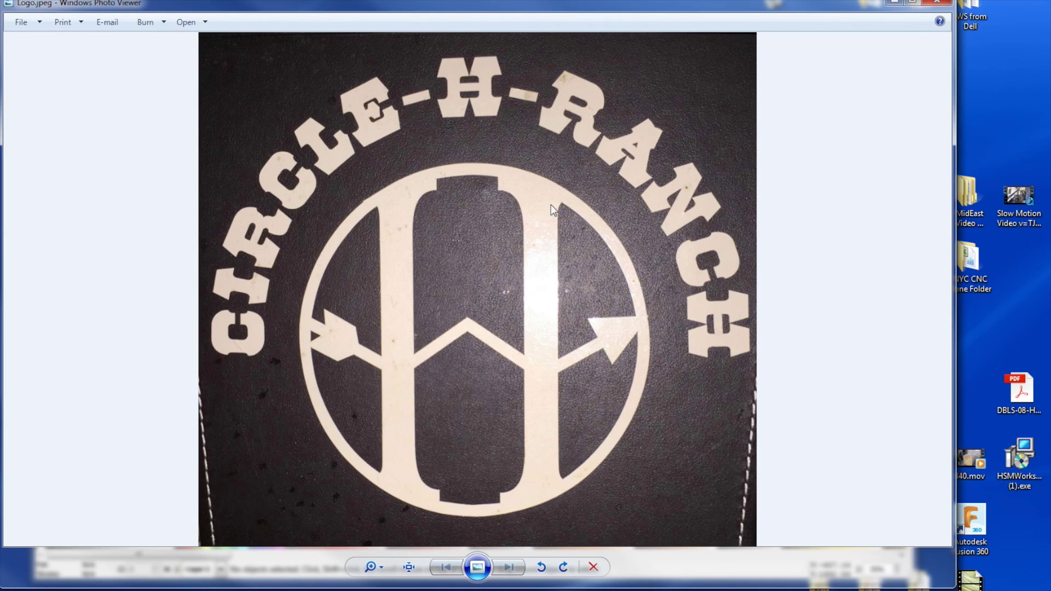
key("alt+Tab")
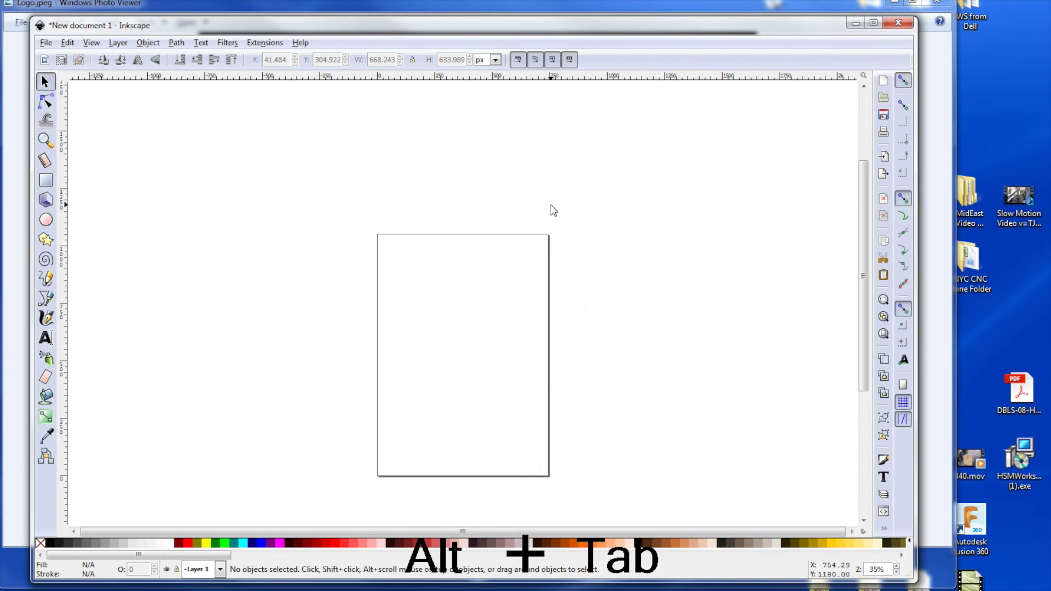
key("alt+Tab")
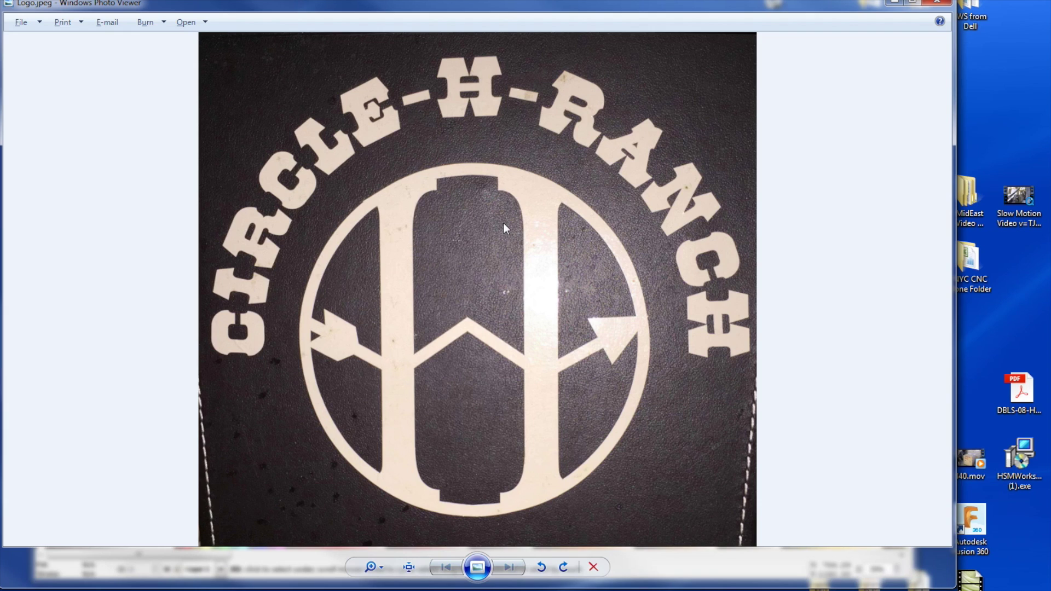
Step: Switch to the completed Fiverr order and compare its vectorized preview and delivered files with the original logo photo
key("alt+Tab")
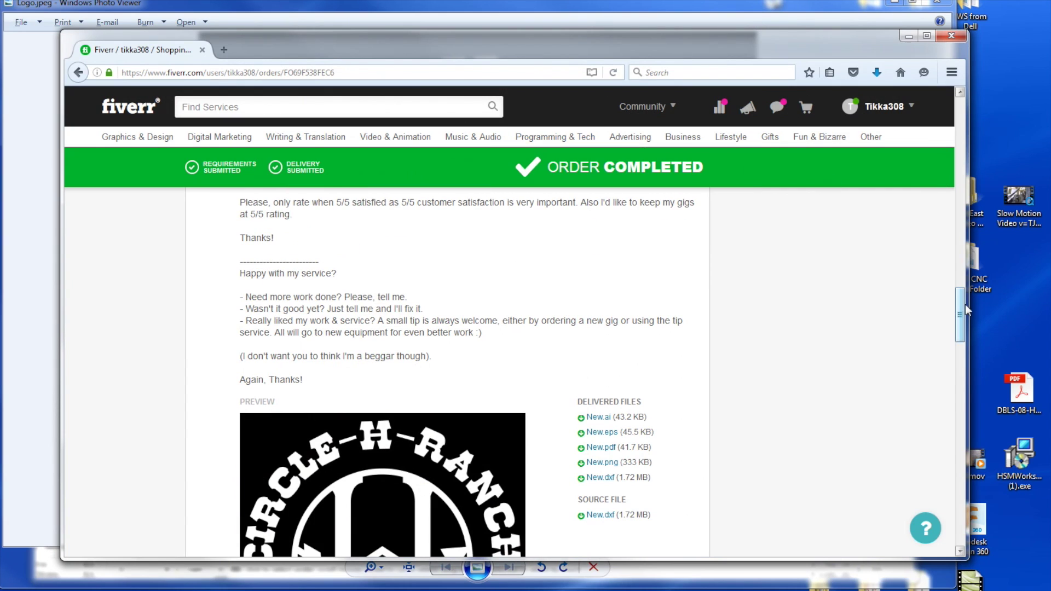
scroll(635, 293, "down", 5)
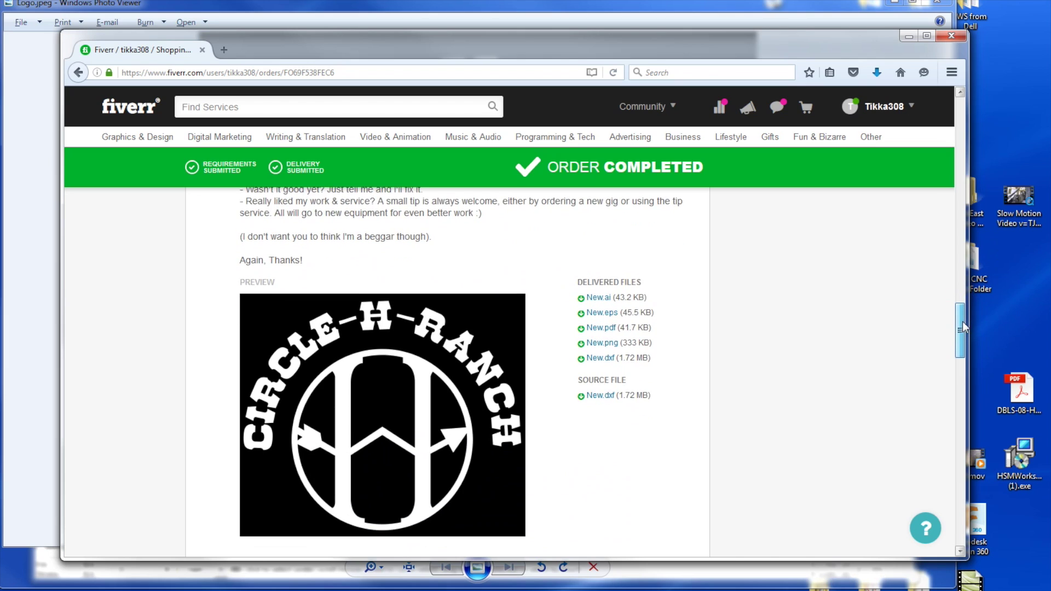
mouse_move(611, 364)
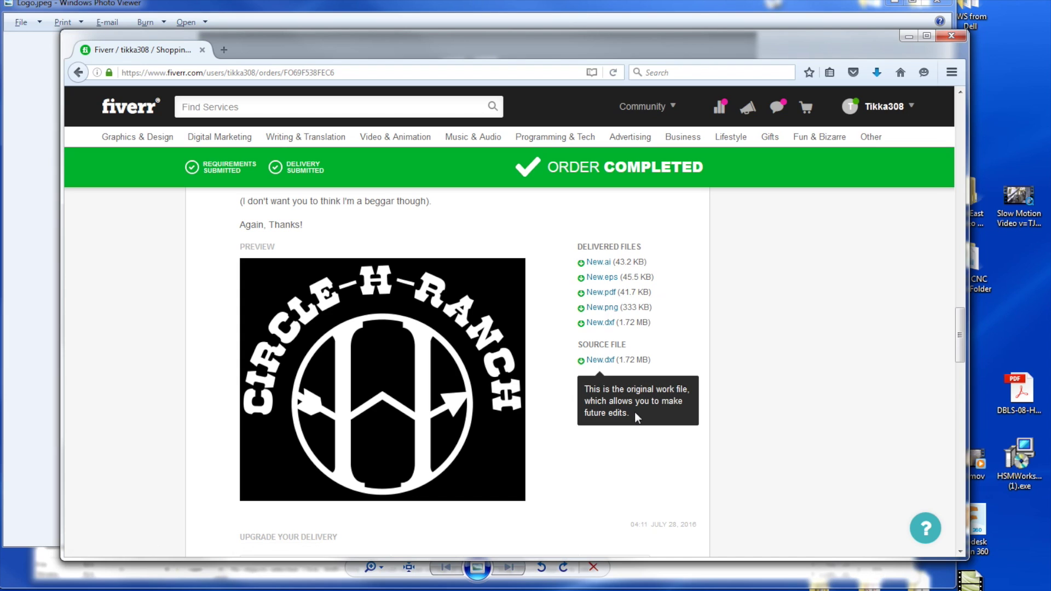
scroll(402, 331, "up", 2)
scroll(352, 325, "down", 2)
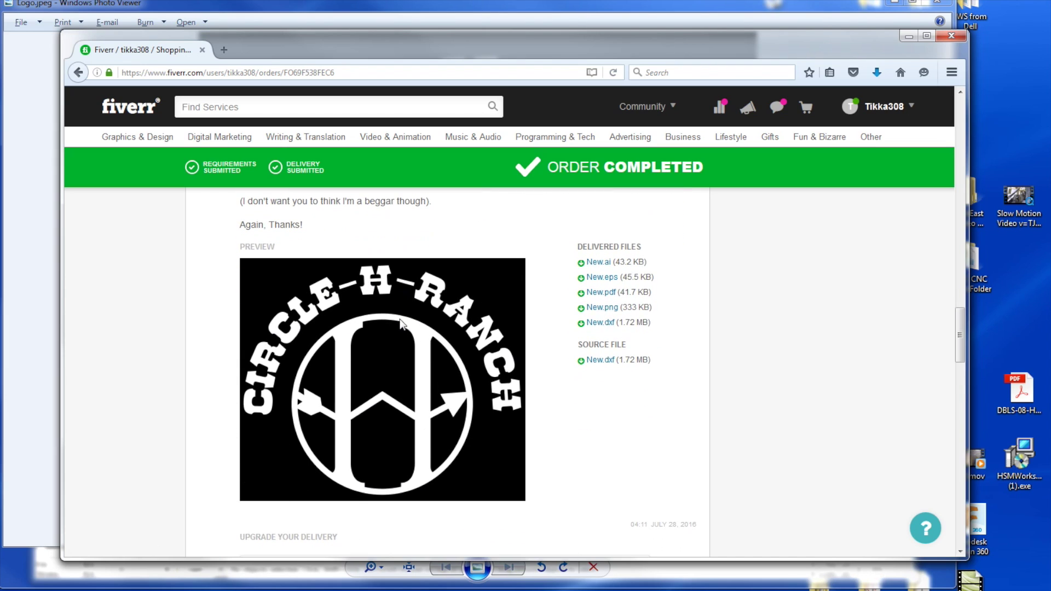
key("alt+Tab")
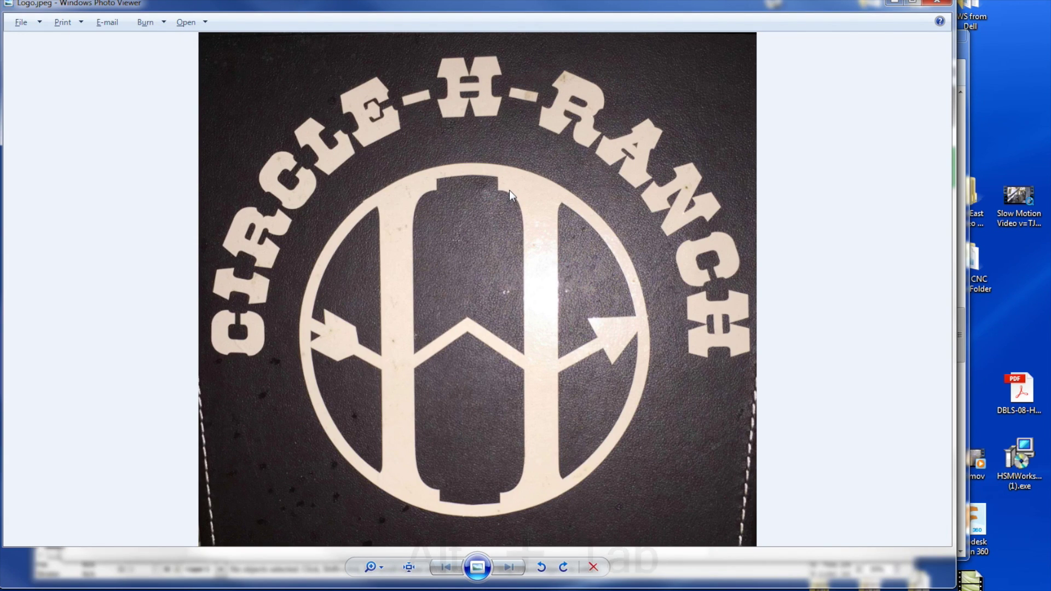
key("alt+Tab")
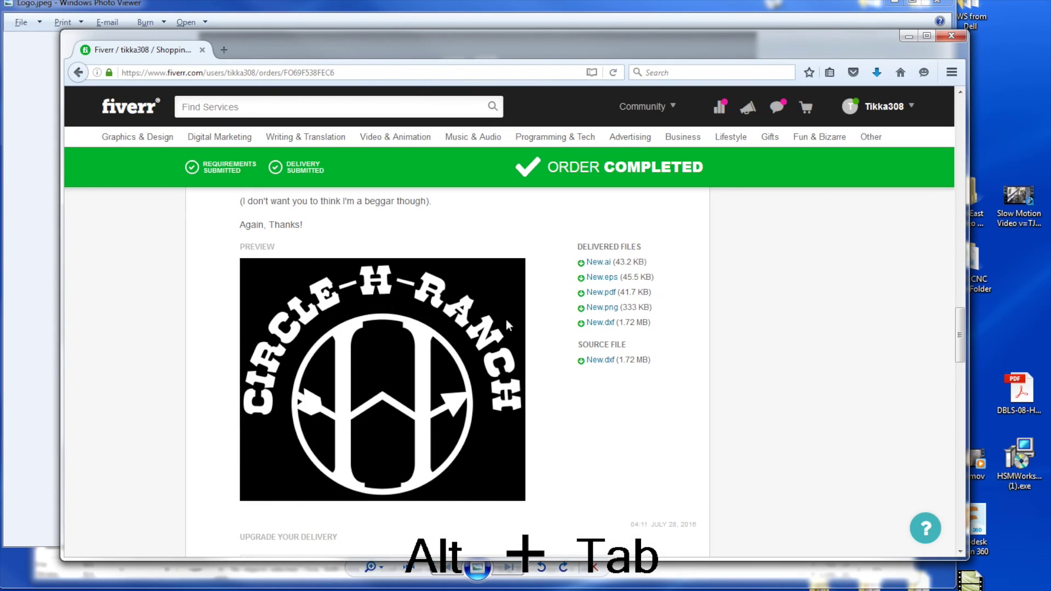
left_click(340, 108)
type("raster to ver")
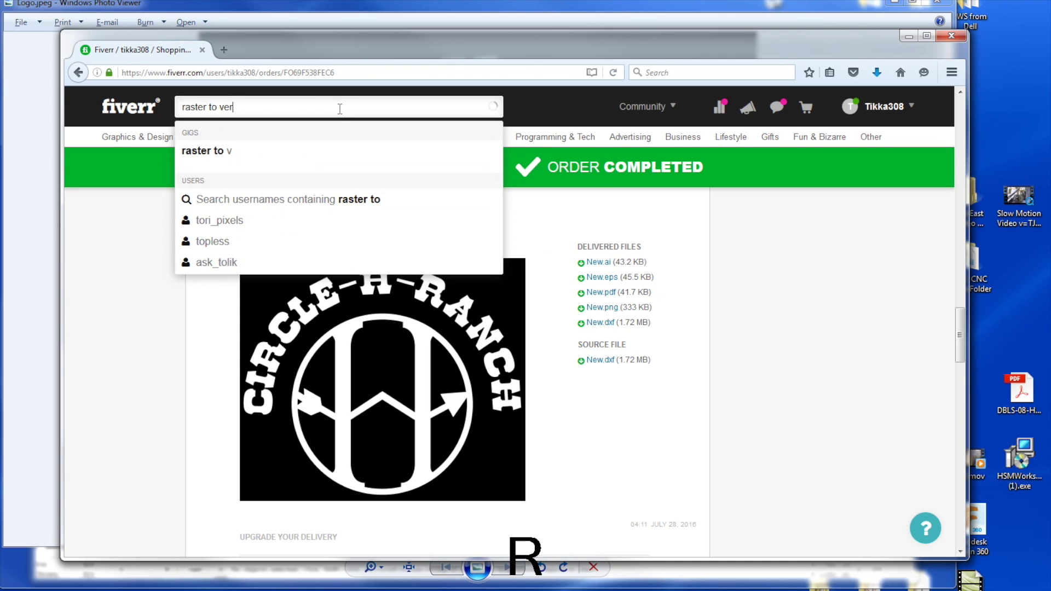
key("BackSpace")
type("ctor")
key("ctrl+a")
type("cectorize")
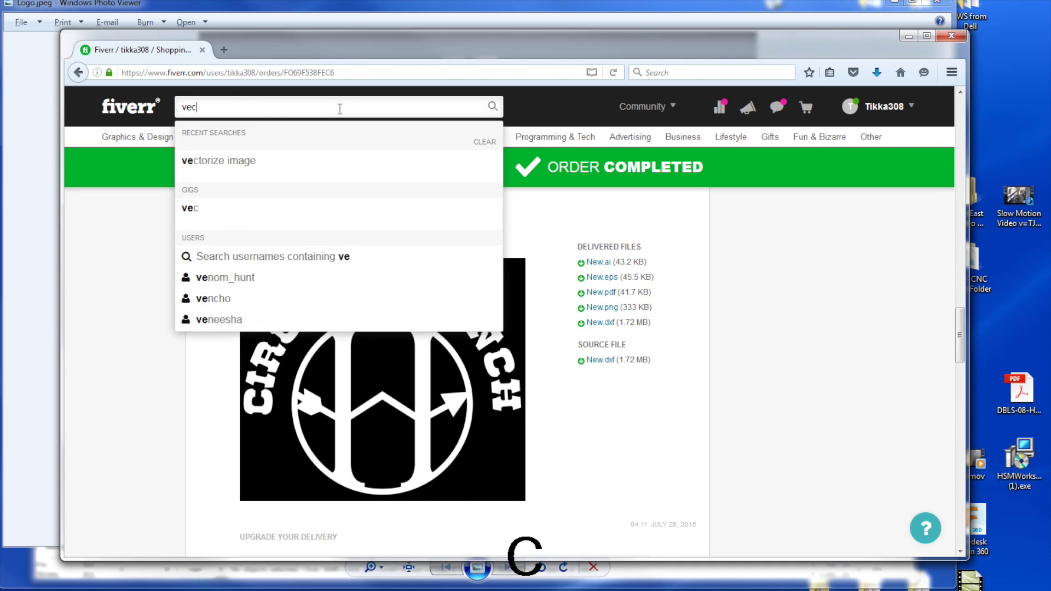
key("ctrl+a")
key("ctrl+x")
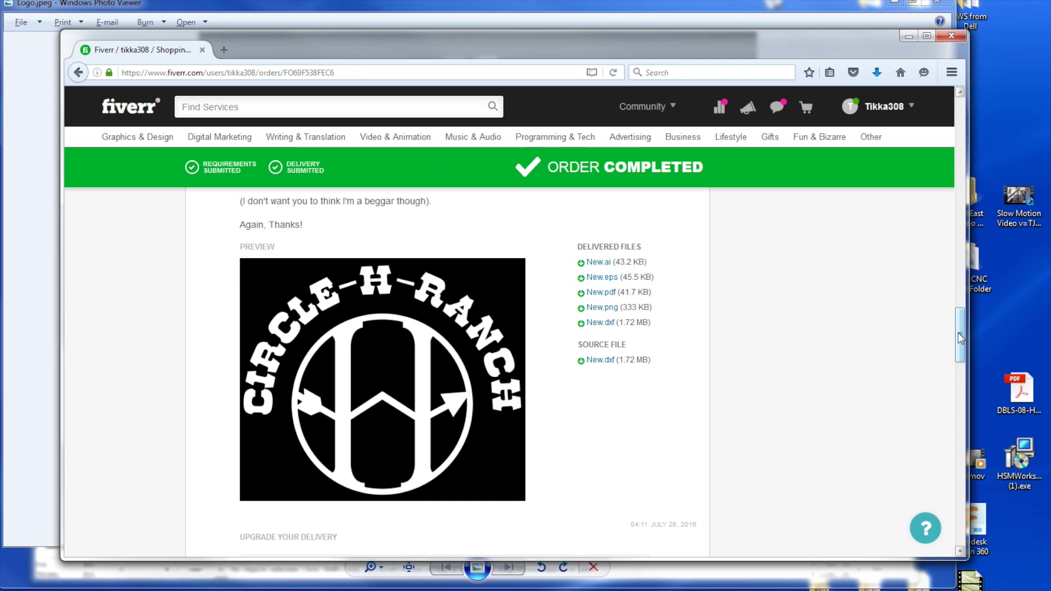
Step: Minimize the Fiverr browser window and switch to Inkscape's blank document
left_click_drag(961, 338, 959, 332)
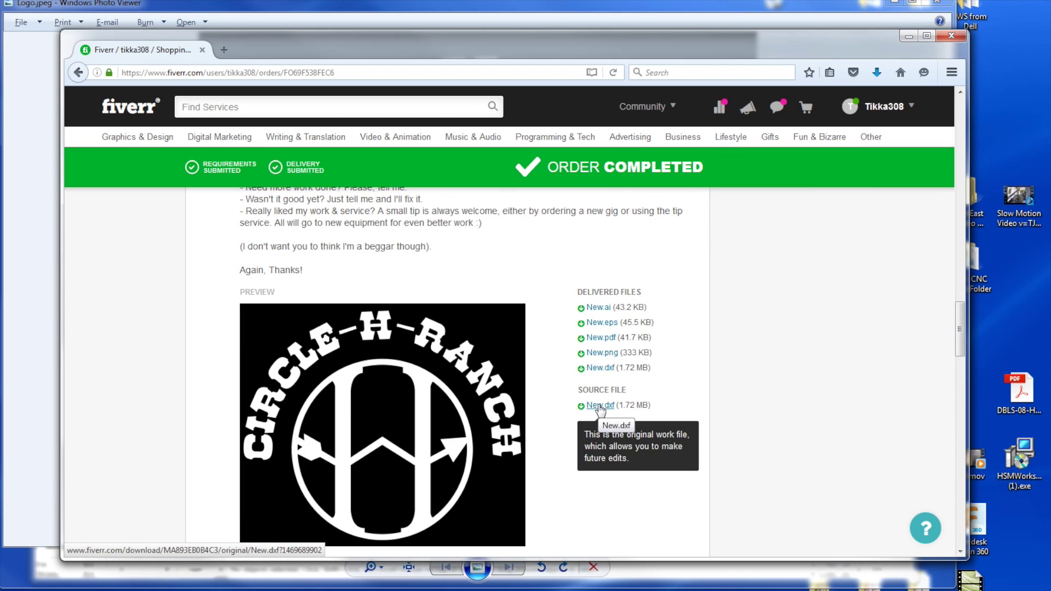
left_click(908, 38)
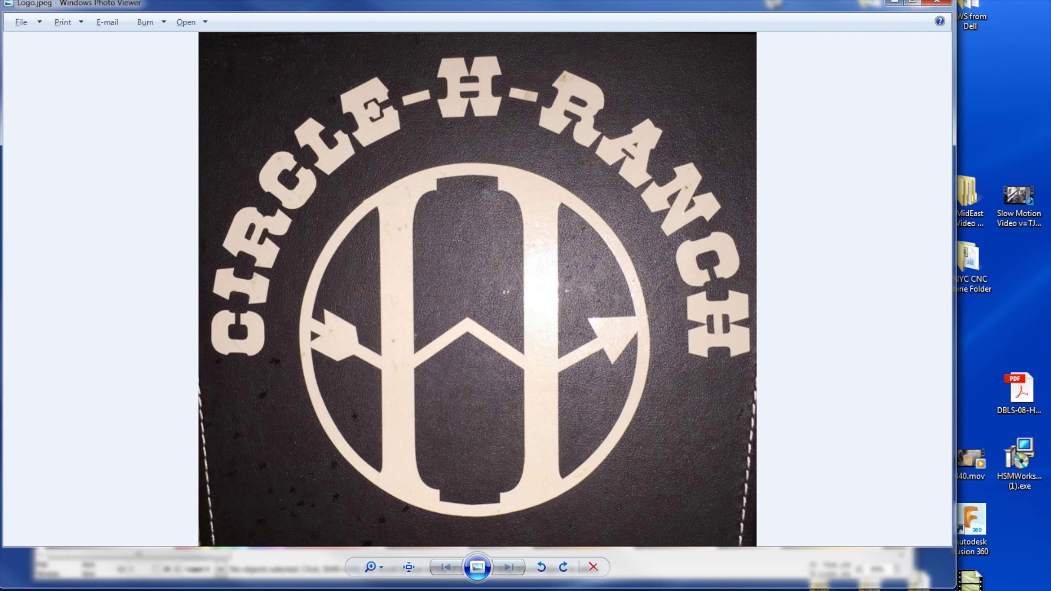
key("alt+Tab")
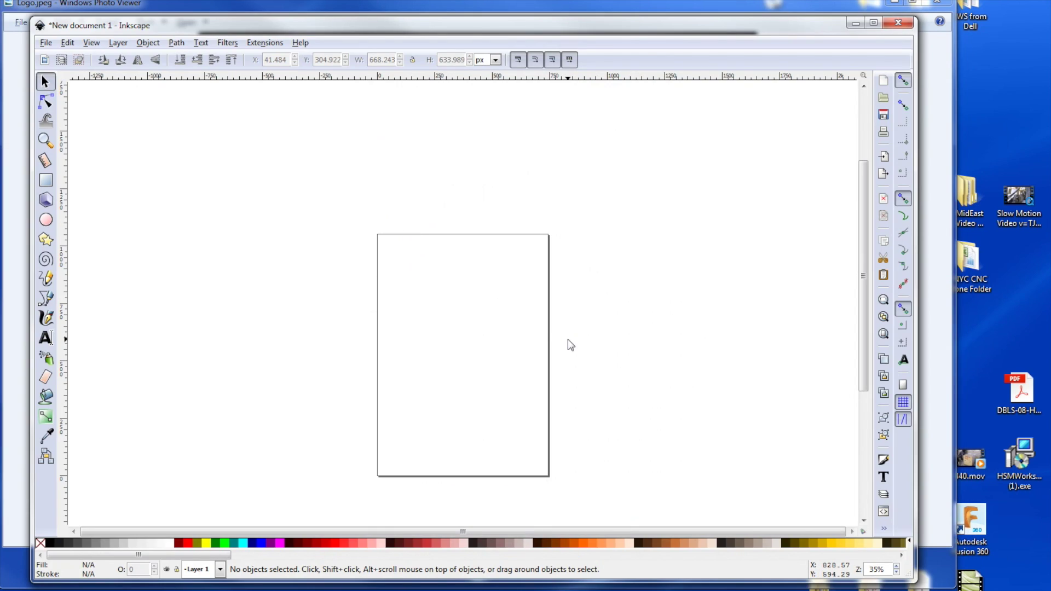
Step: Import the logo JPEG into the document as an embedded image with DPI from file and automatic rendering mode
mouse_move(256, 590)
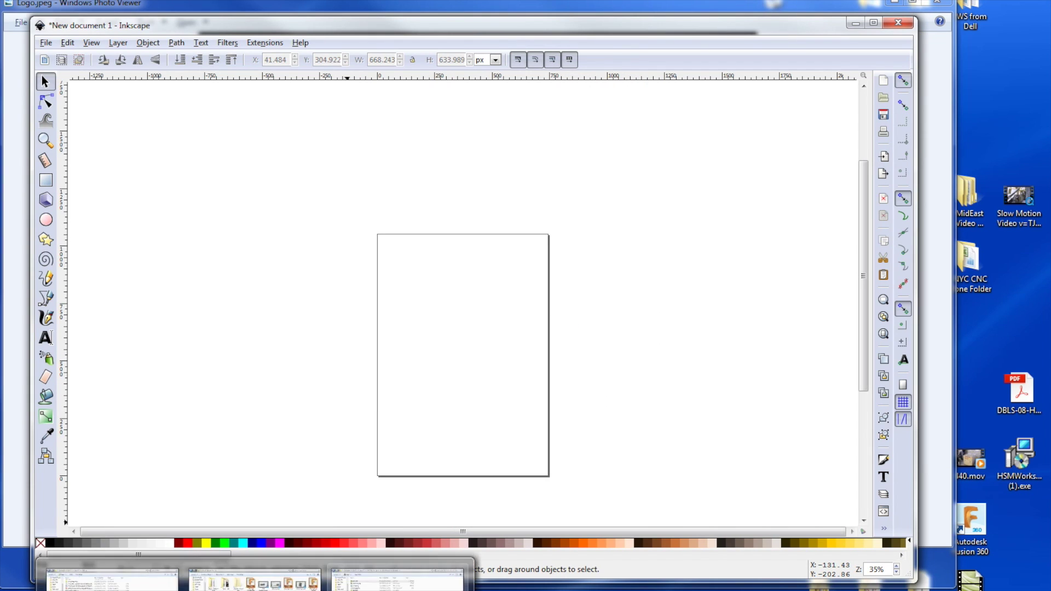
left_click_drag(348, 590, 420, 280)
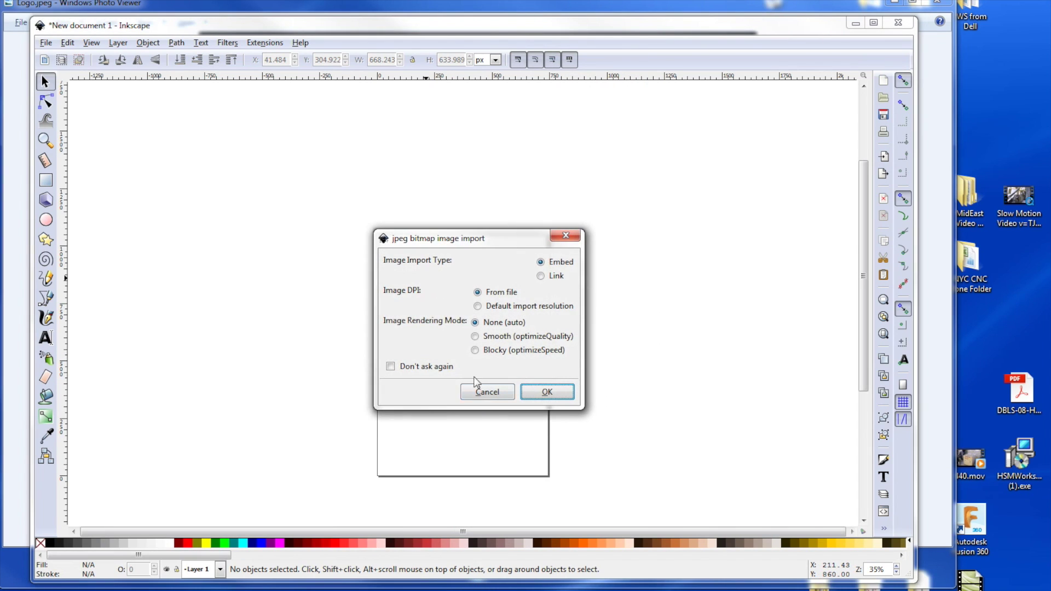
left_click(551, 396)
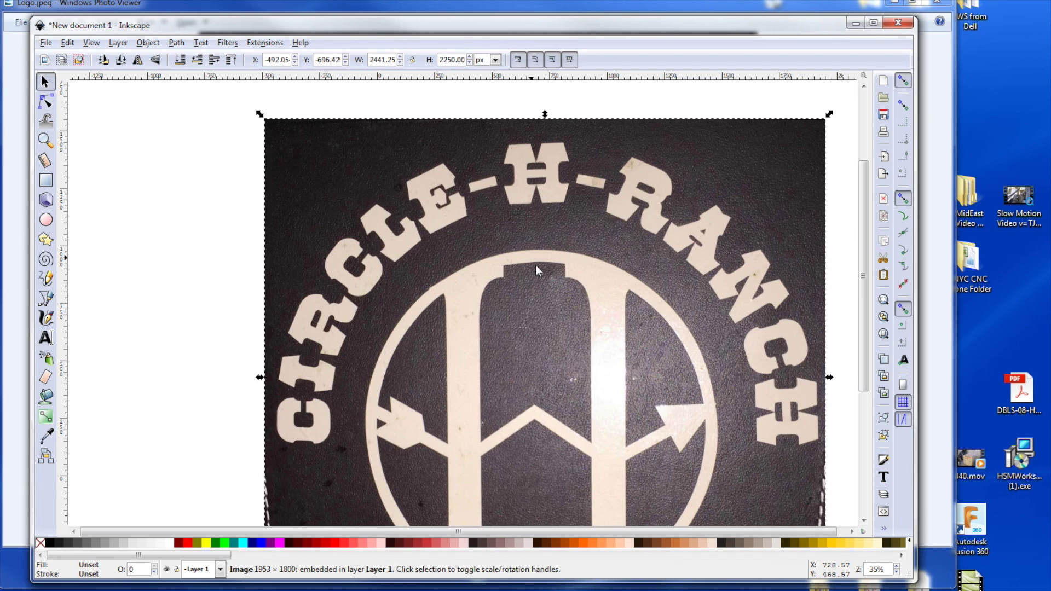
Step: Scale the imported logo photo down to about 1784 by 1647 px and reposition it over the page
scroll(536, 265, "down", 2)
left_click_drag(592, 321, 535, 320)
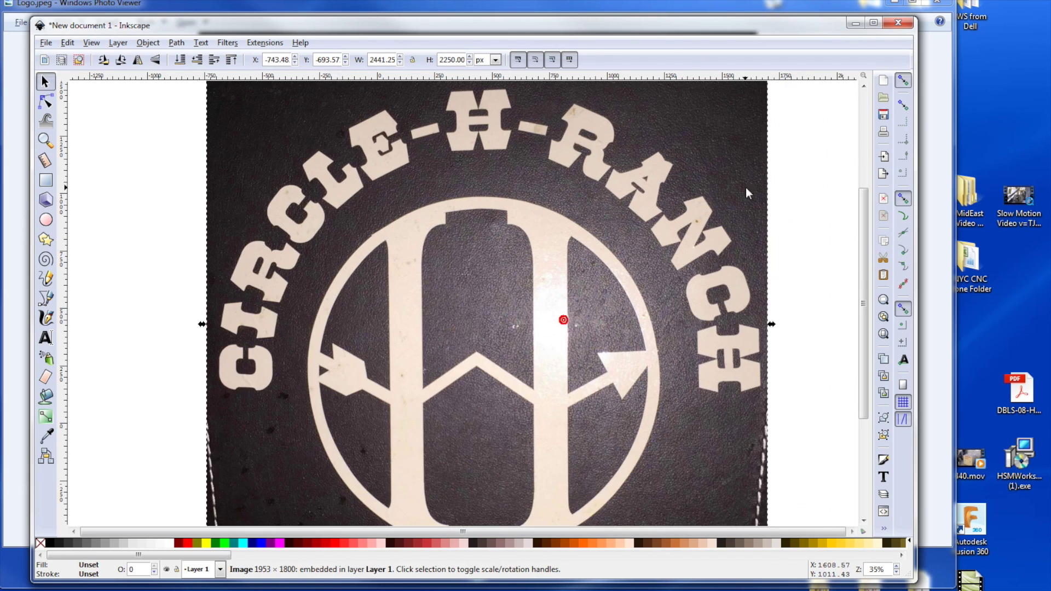
scroll(749, 194, "up", 4)
left_click(763, 160)
left_click(762, 190)
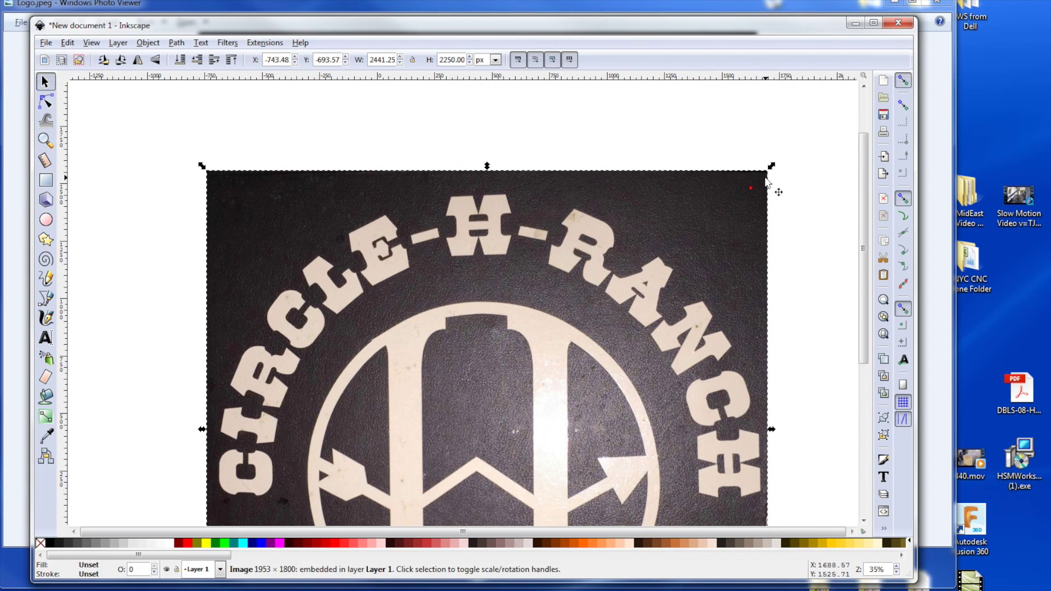
left_click_drag(771, 169, 616, 308)
left_click_drag(477, 385, 518, 246)
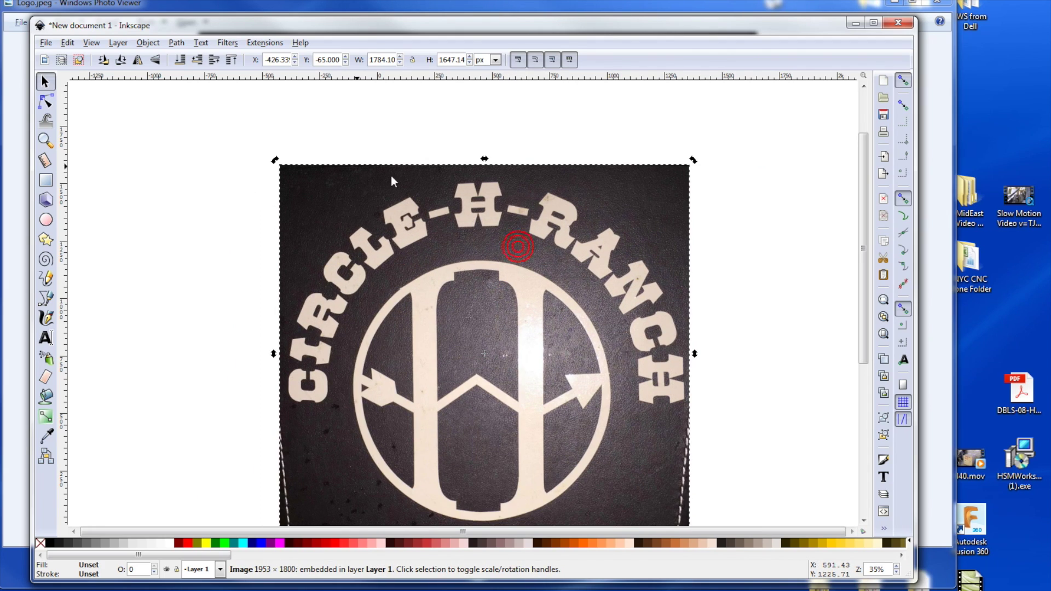
Step: Try Trace Bitmap on the logo photo with a single-scan brightness cutoff at threshold 0.450
left_click(160, 45)
mouse_move(168, 49)
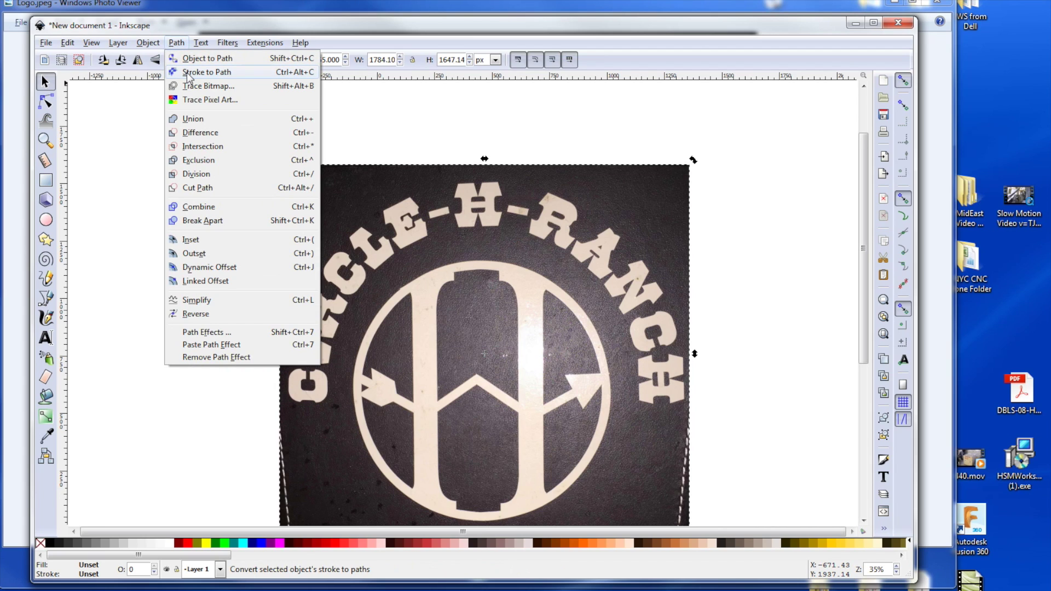
left_click(198, 86)
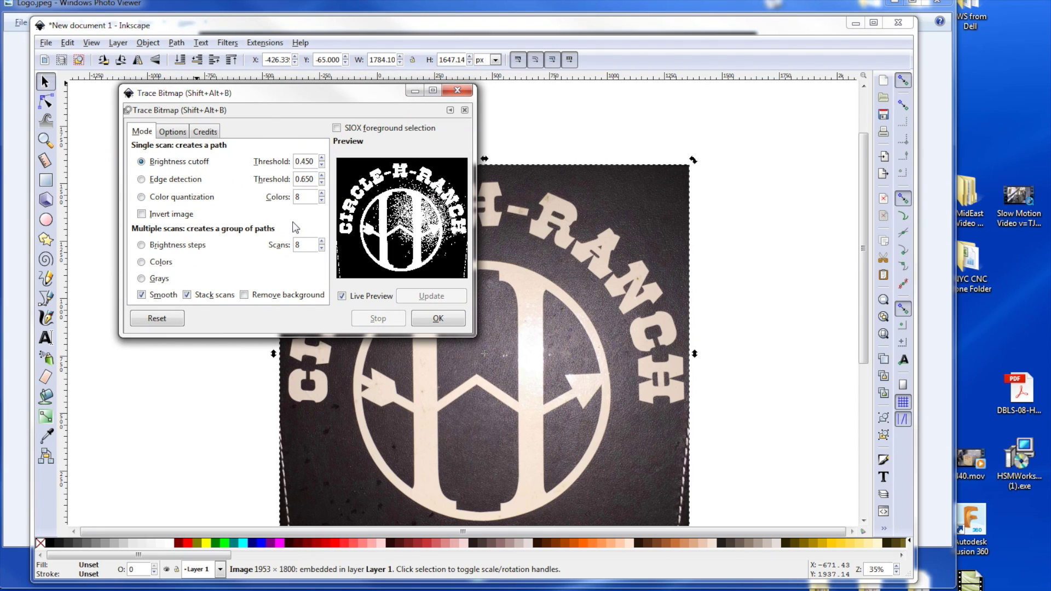
key("Return")
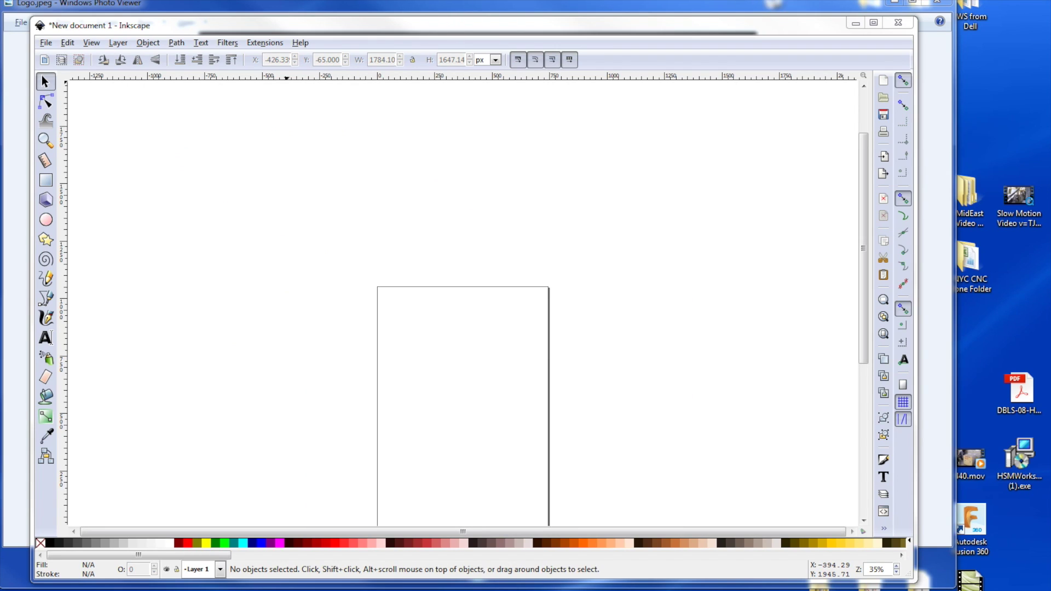
Step: Paste the copied hammer image into the document and move it onto the page
key("ctrl+v")
left_click(544, 389)
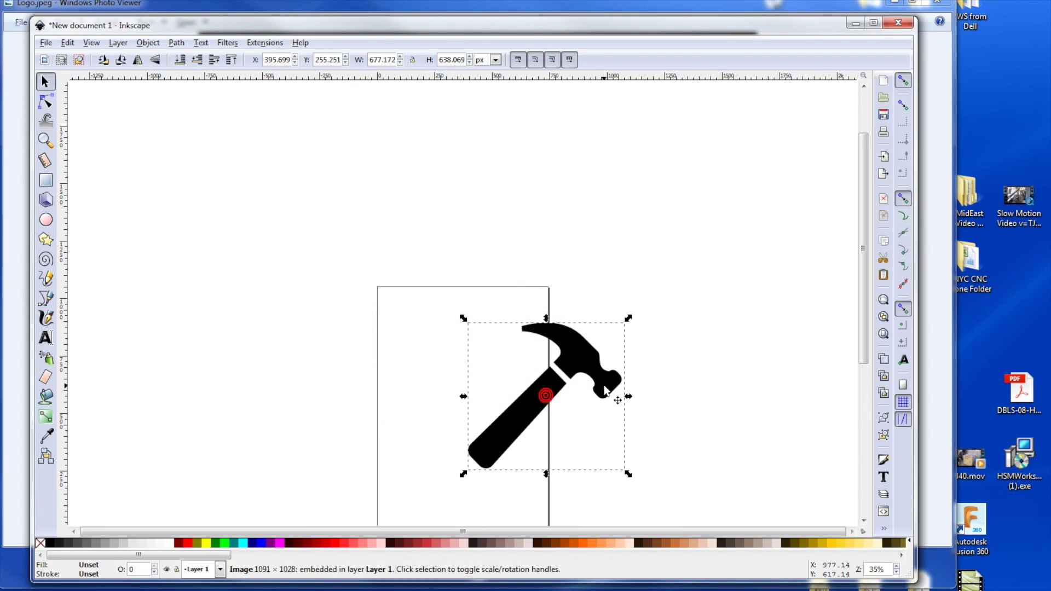
left_click_drag(605, 387, 518, 397)
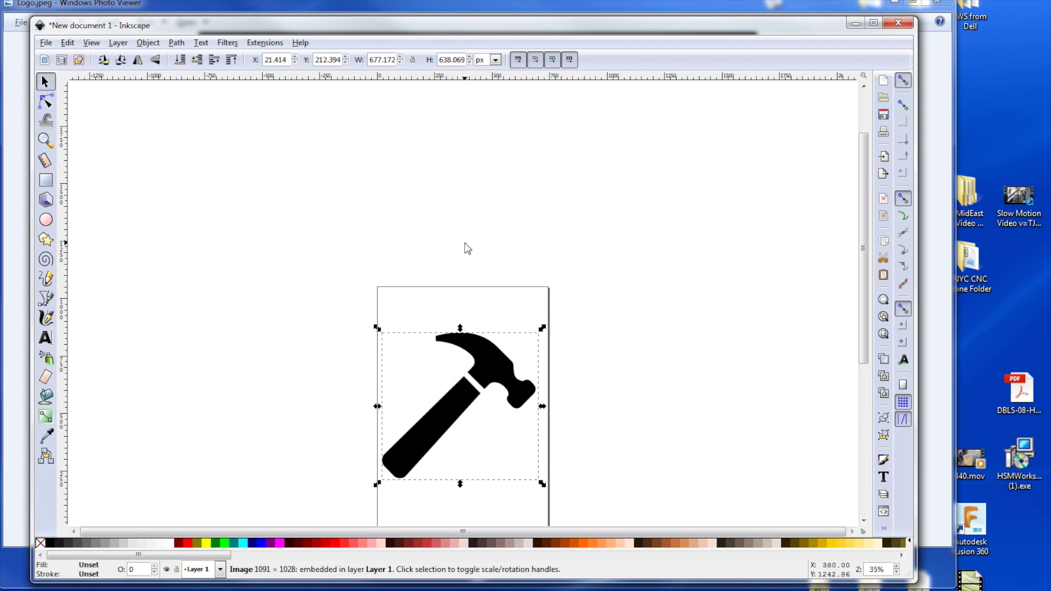
Step: Trace the hammer bitmap into a path using brightness cutoff at threshold 0.450, and close the Trace Bitmap dialog
left_click(158, 44)
mouse_move(174, 44)
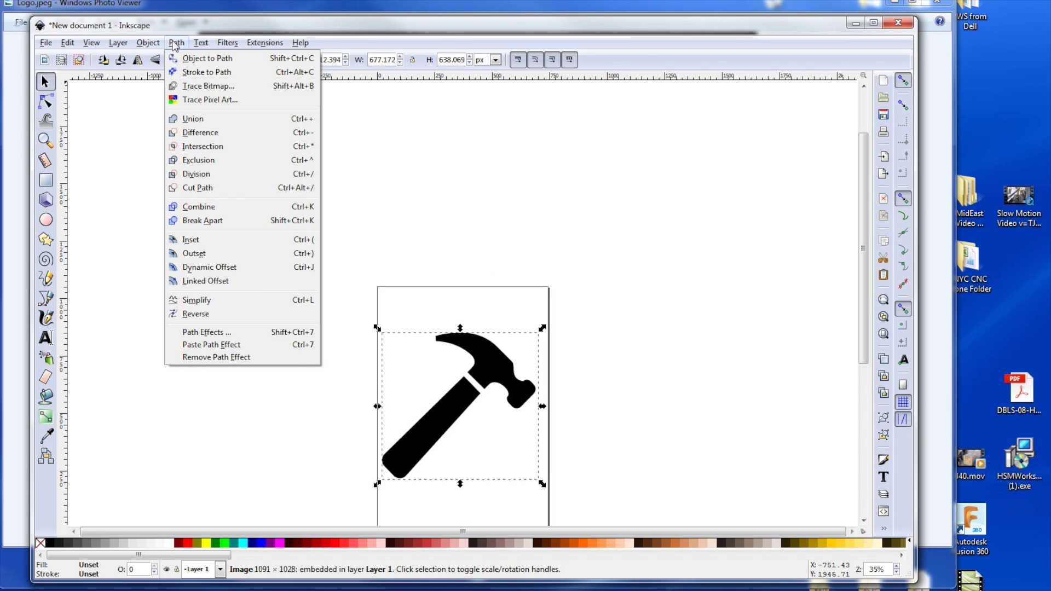
left_click(195, 86)
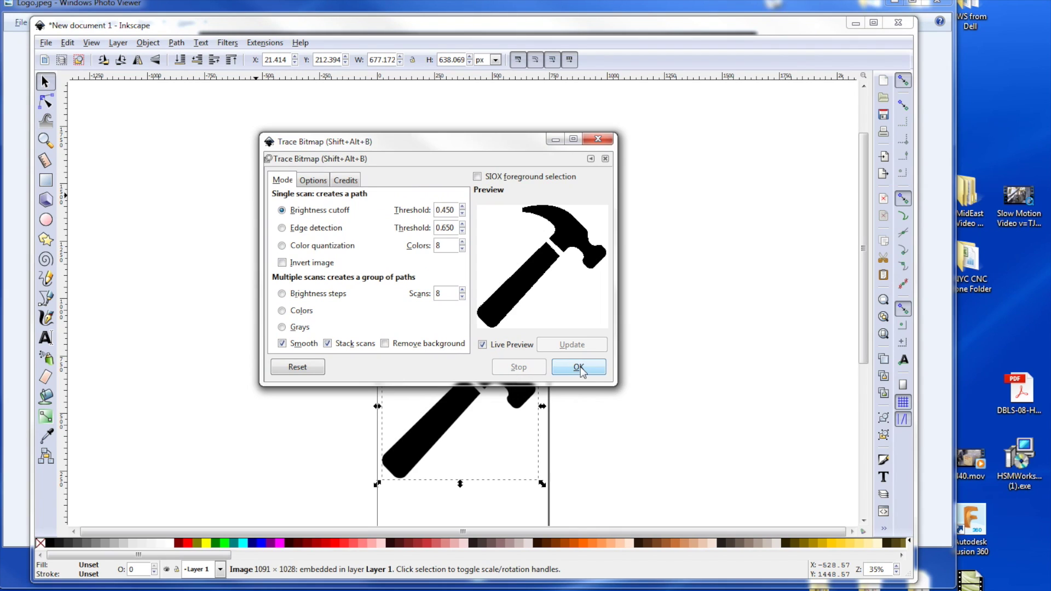
left_click(579, 368)
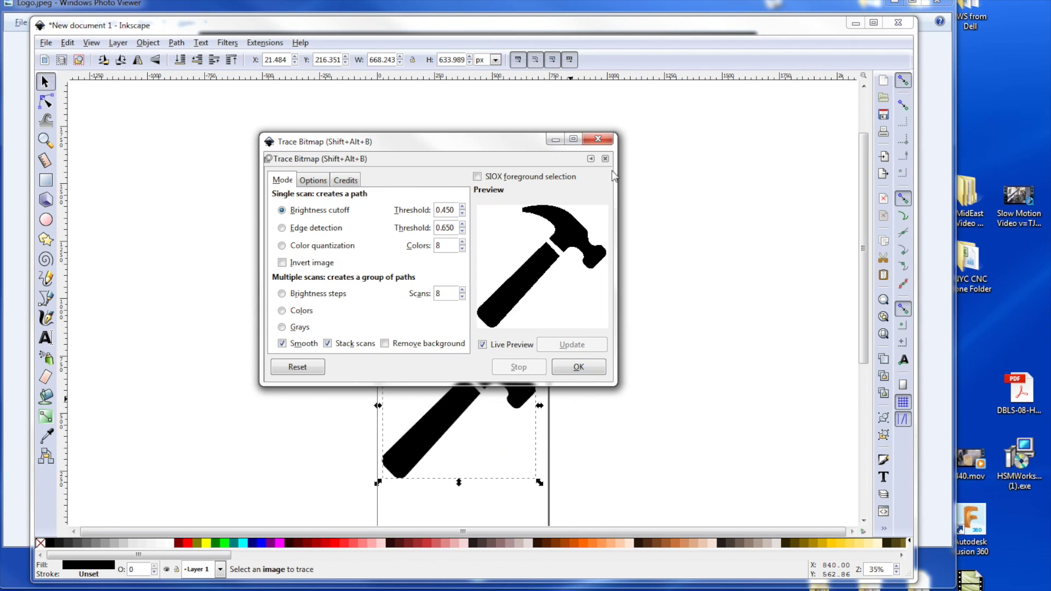
left_click(598, 138)
Step: Move the traced hammer path to the right of the original and delete the original bitmap image
left_click_drag(495, 364, 648, 364)
left_click(446, 298)
left_click(485, 370)
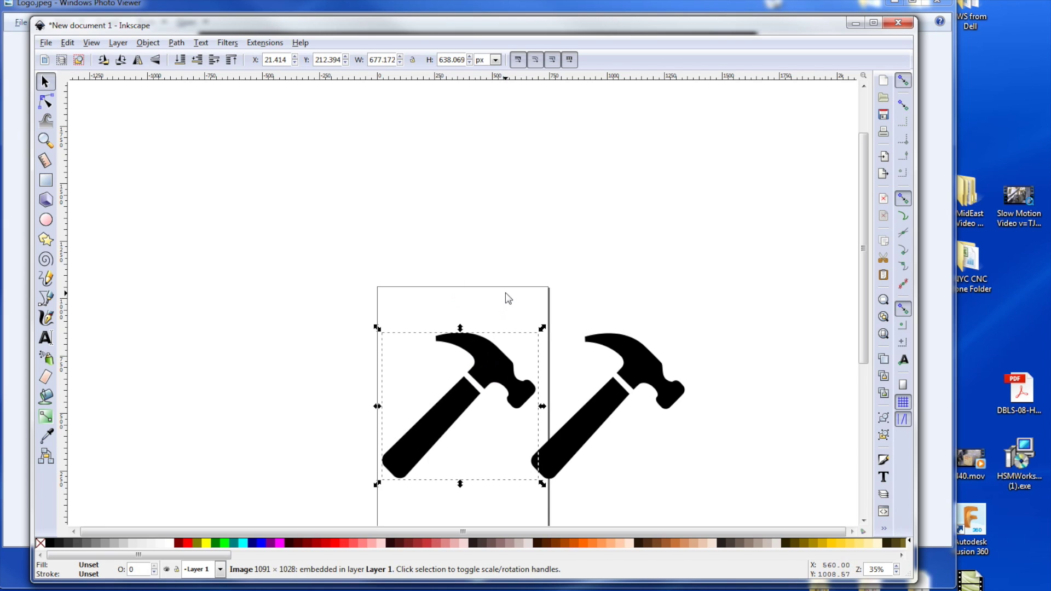
left_click(629, 366)
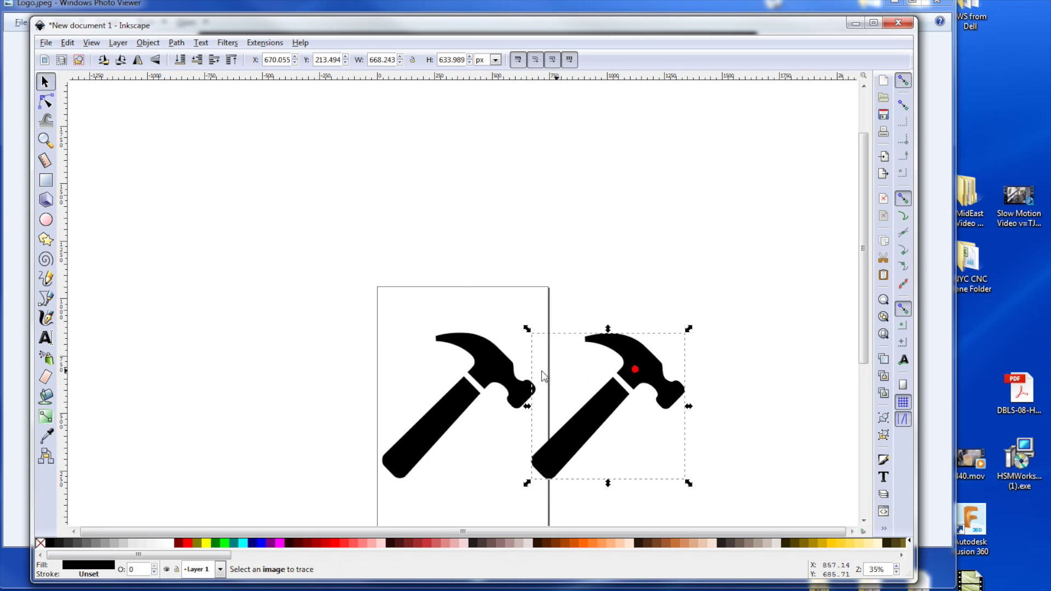
left_click(491, 376)
key("Delete")
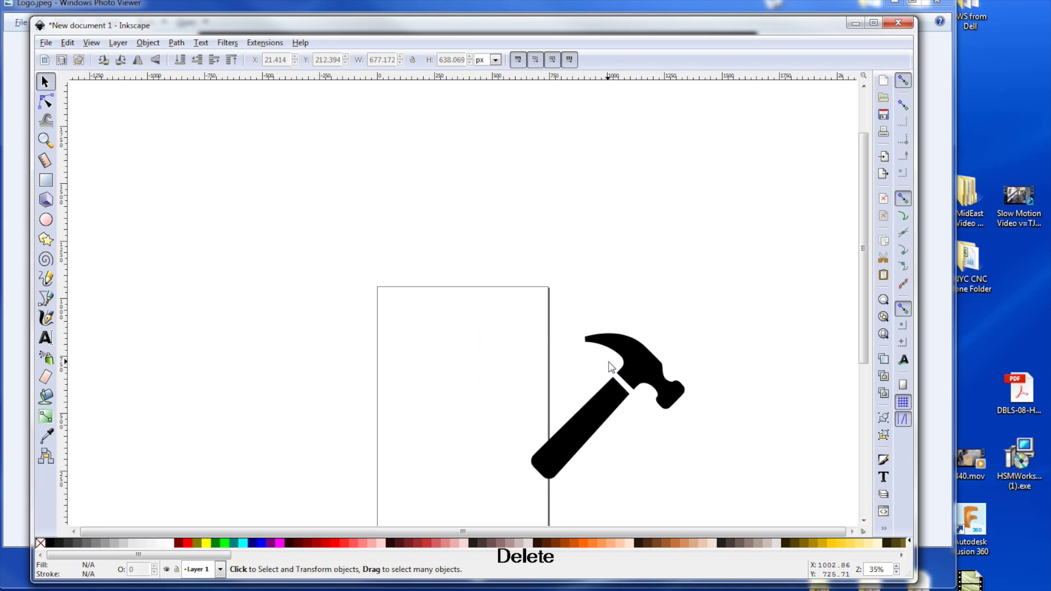
Step: Move the traced hammer path back onto the page
mouse_move(648, 363)
left_mouse_down()
mouse_move(471, 344)
mouse_move(508, 348)
left_mouse_up()
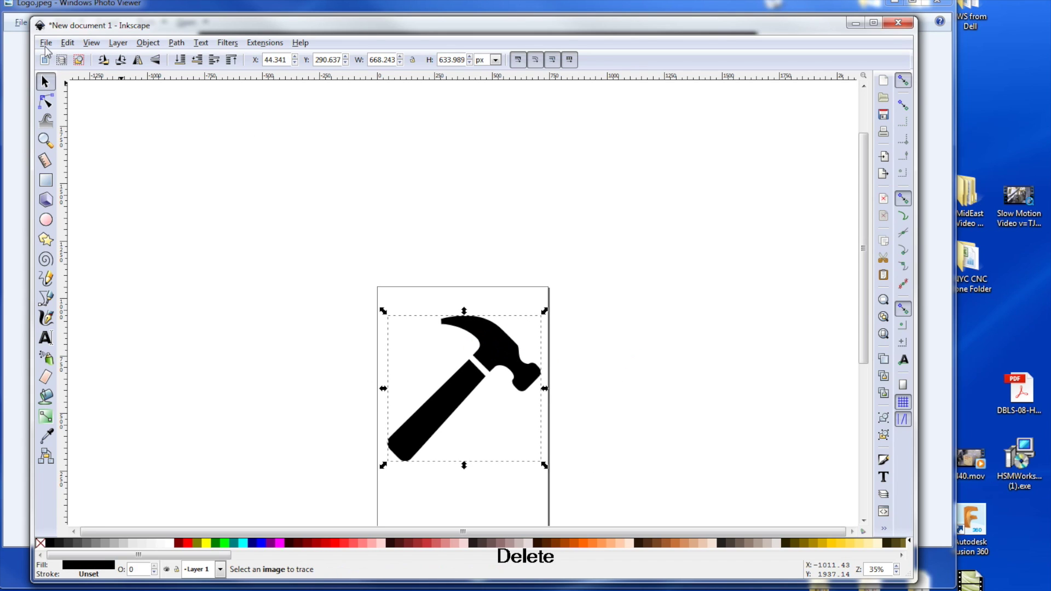
Step: Open the save dialog, choose the Desktop Cutting Plotter (AutoCAD DXF R14) file type, and cancel without saving
left_click(46, 43)
left_click(73, 140)
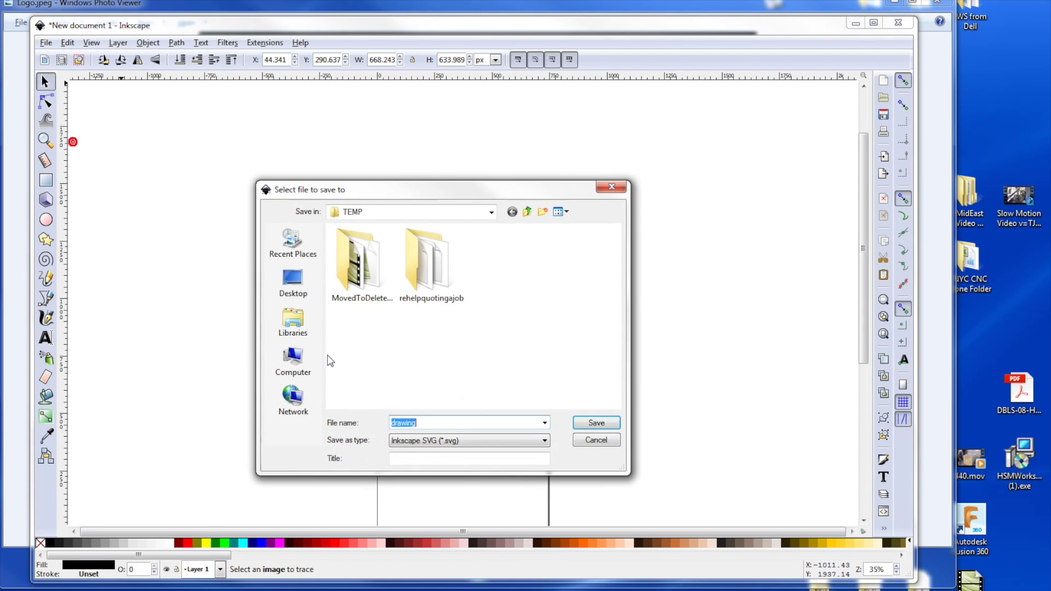
left_click(428, 442)
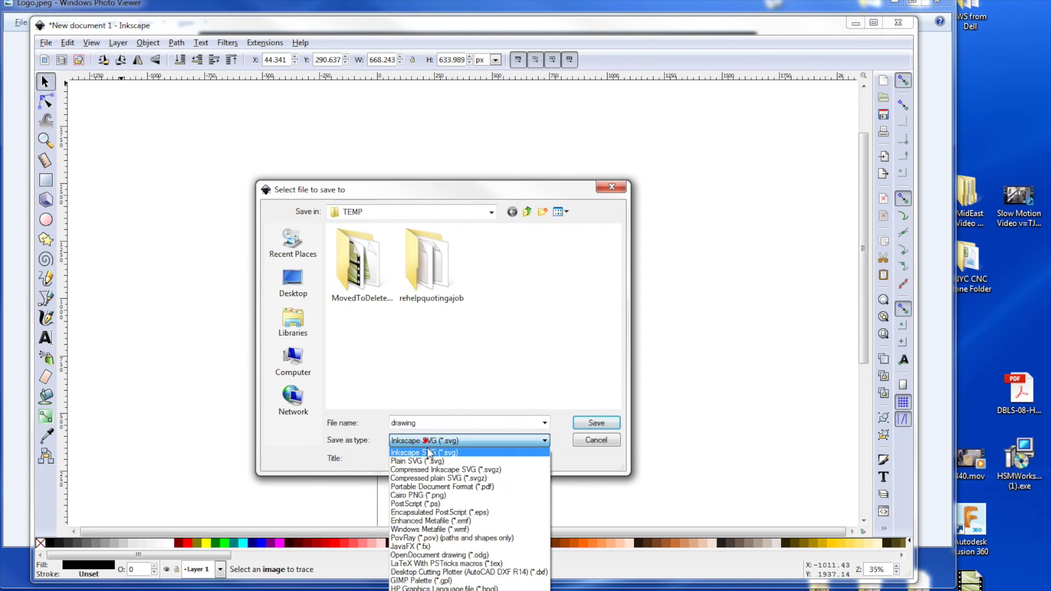
left_click(489, 572)
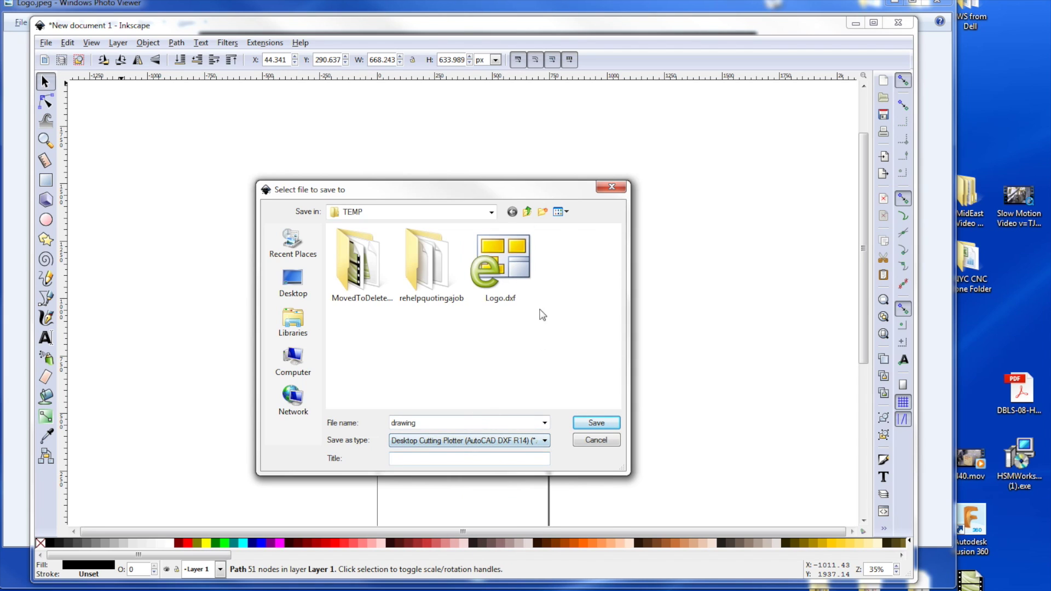
left_click(591, 436)
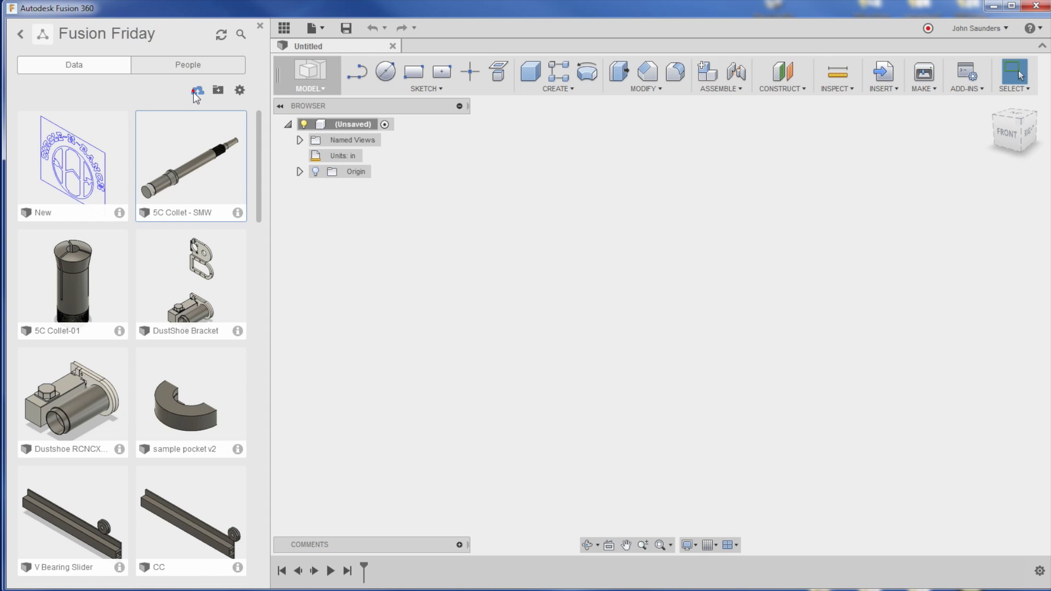
Step: Switch to Autodesk Fusion 360, view the file upload dialog for the Fusion Friday project, and cancel it
left_click(197, 93)
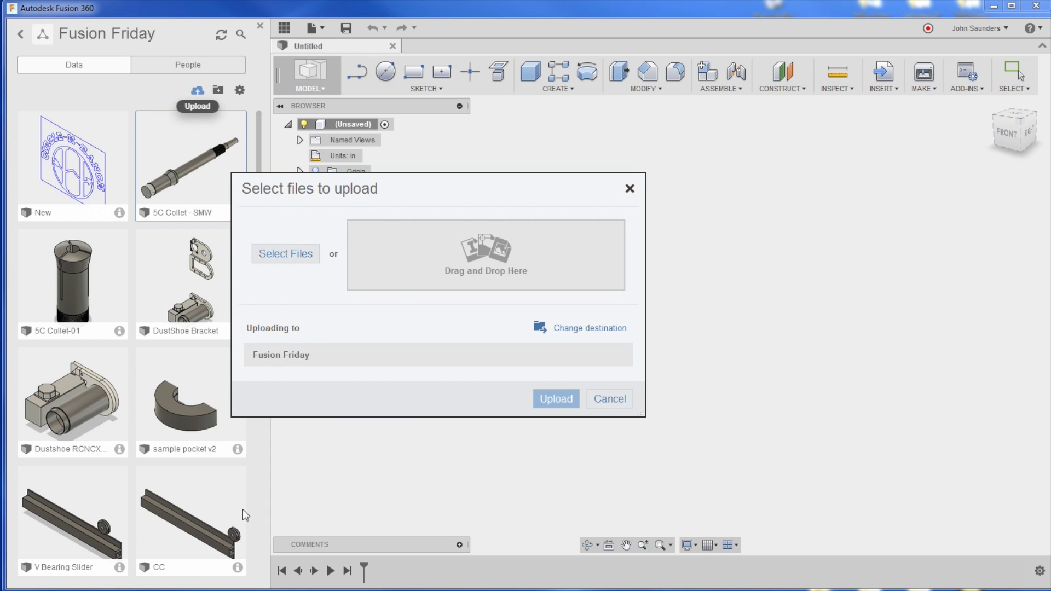
left_click(627, 404)
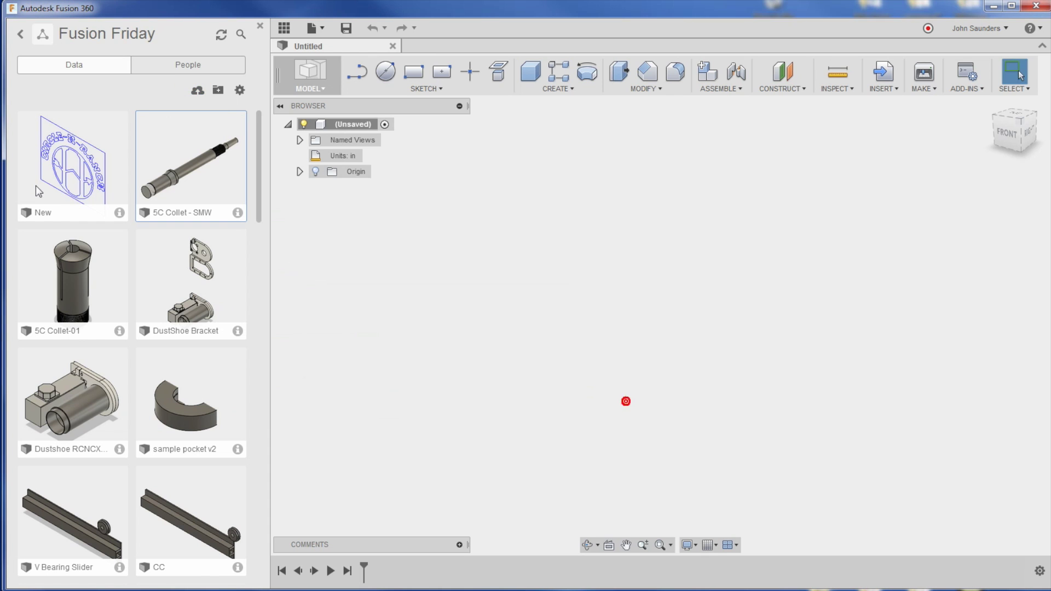
Step: Open the New design with the Circle-H-Ranch logo and highlight its imported color#000000ff sketch
double_click(84, 163)
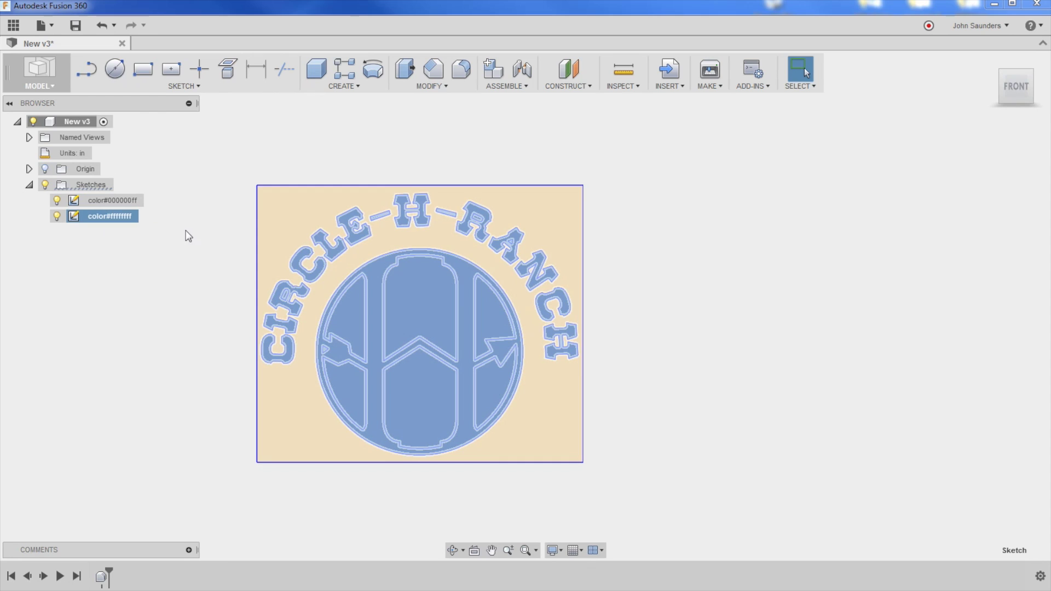
left_click(120, 200, "ctrl")
left_click(115, 235)
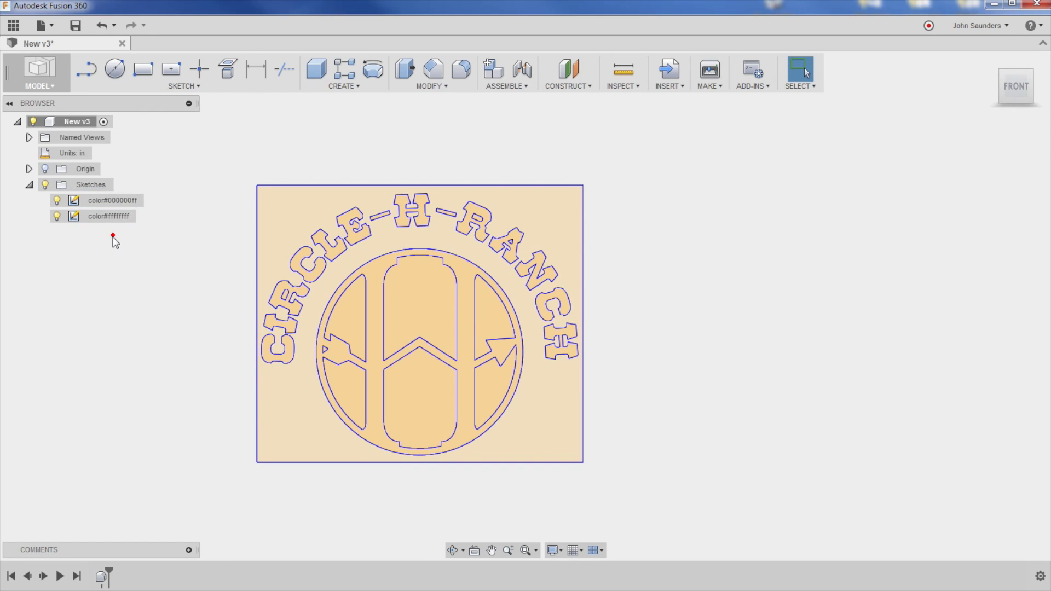
Step: Create a new sketch on the front origin plane that the logo lies on
left_click(178, 87)
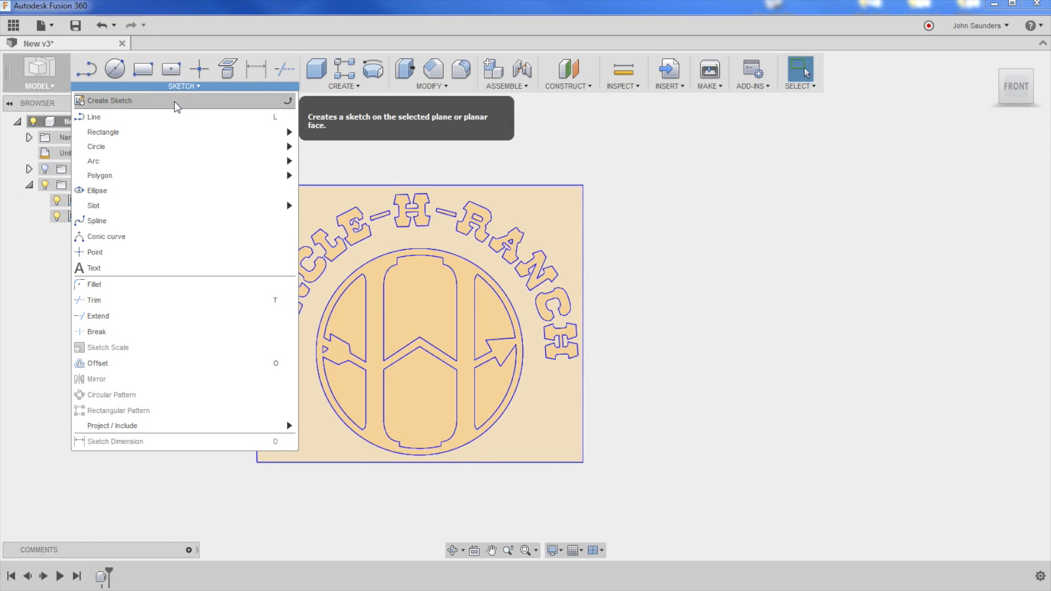
left_click(174, 100)
left_click(310, 409)
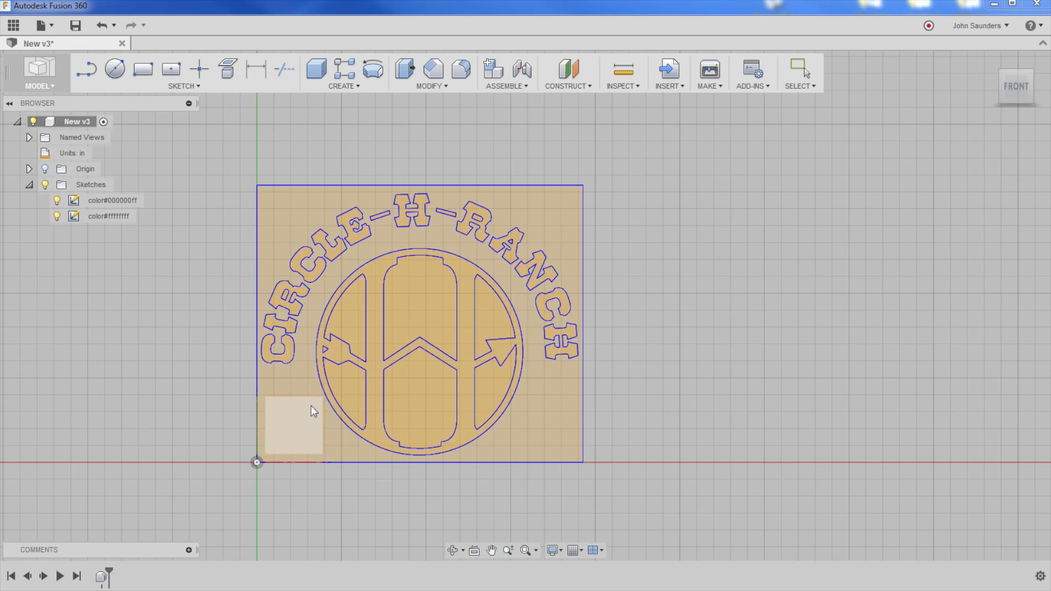
left_click(310, 414)
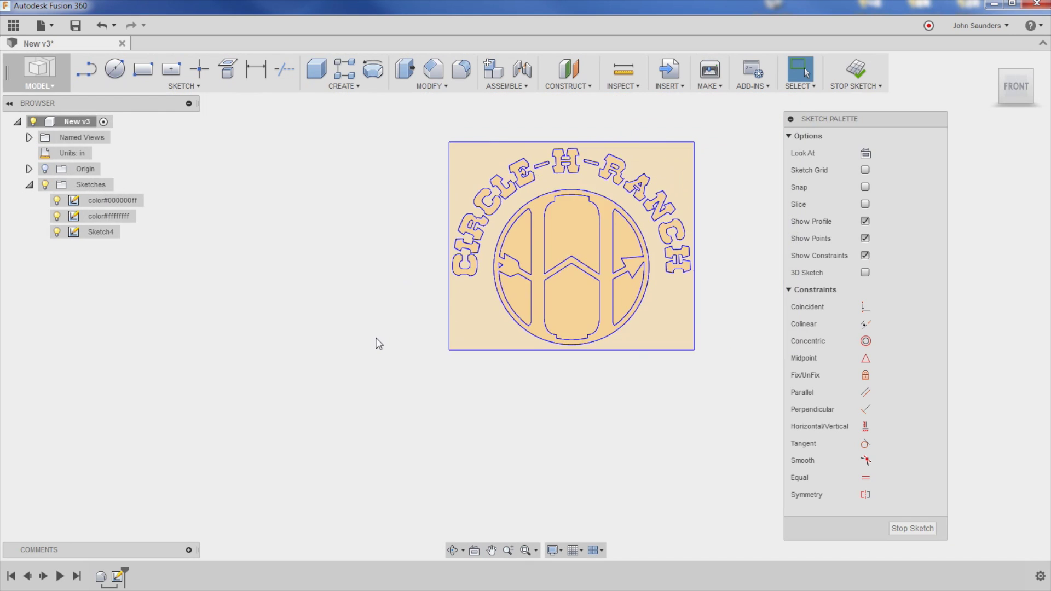
Step: Project the four outer border edges of the logo rectangle into the sketch, inspect the lettering curves, and close the Project command
key("p")
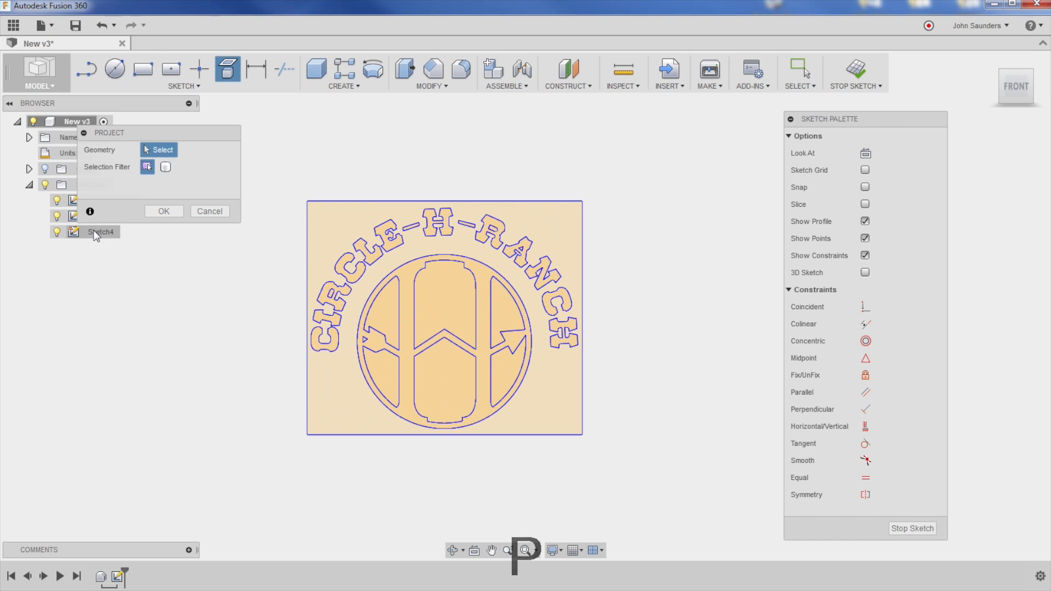
left_click(328, 201)
left_click(307, 230)
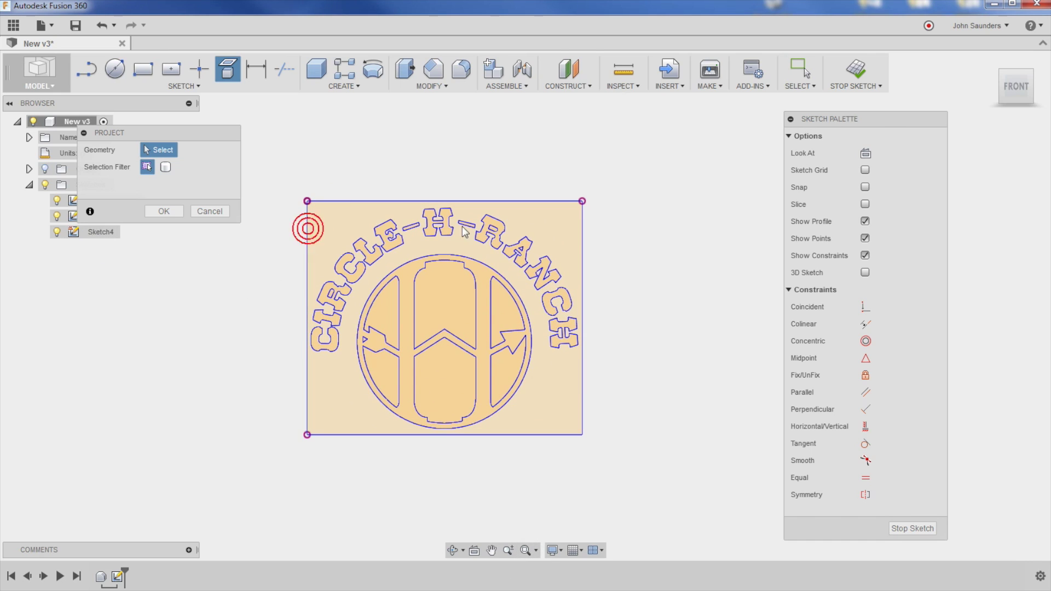
left_click(582, 238)
left_click(546, 435)
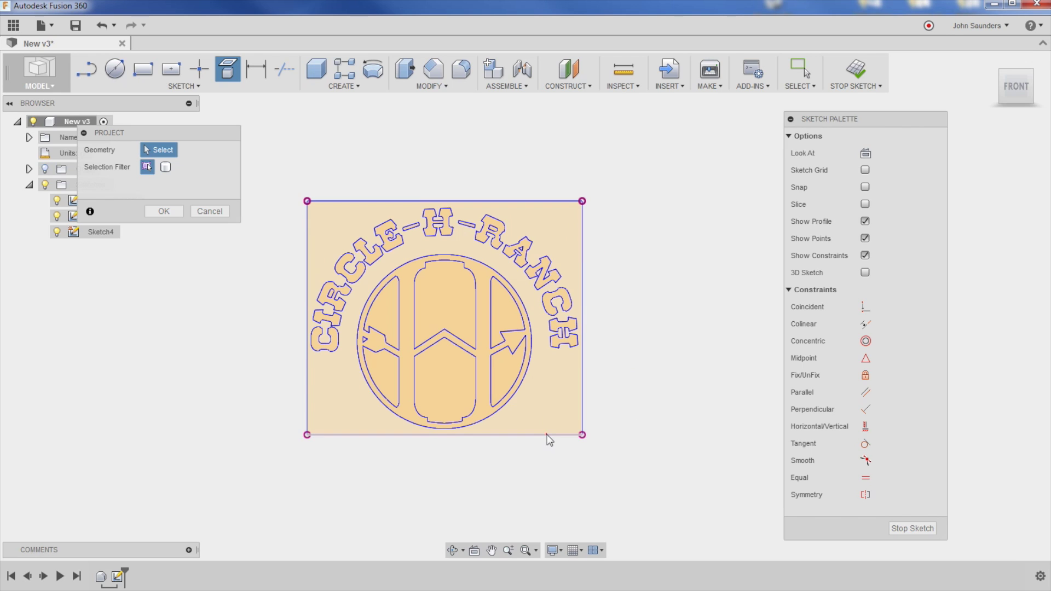
scroll(509, 401, "up", 5)
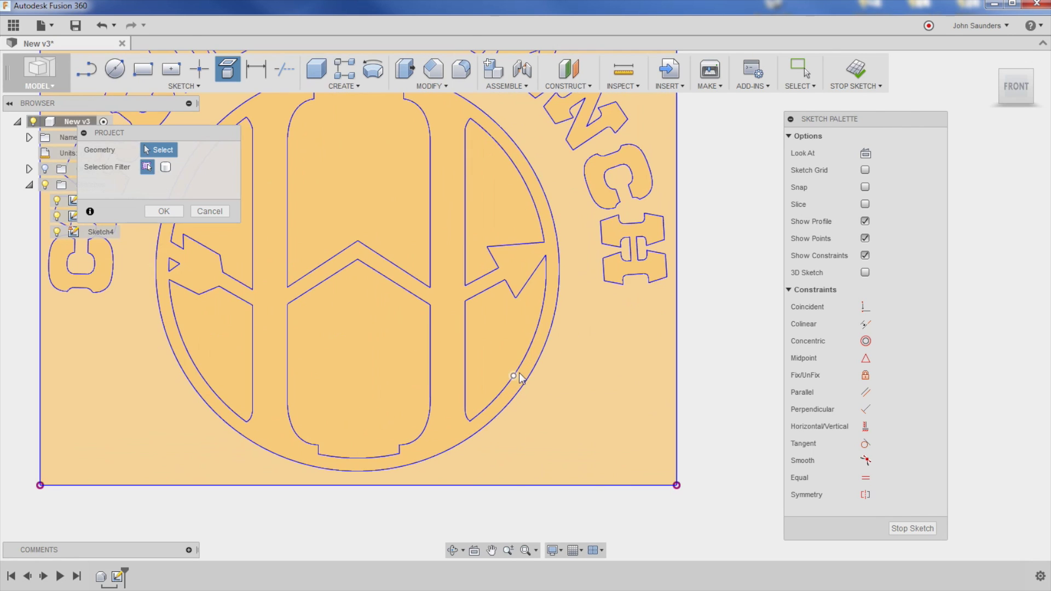
scroll(603, 385, "down", 6)
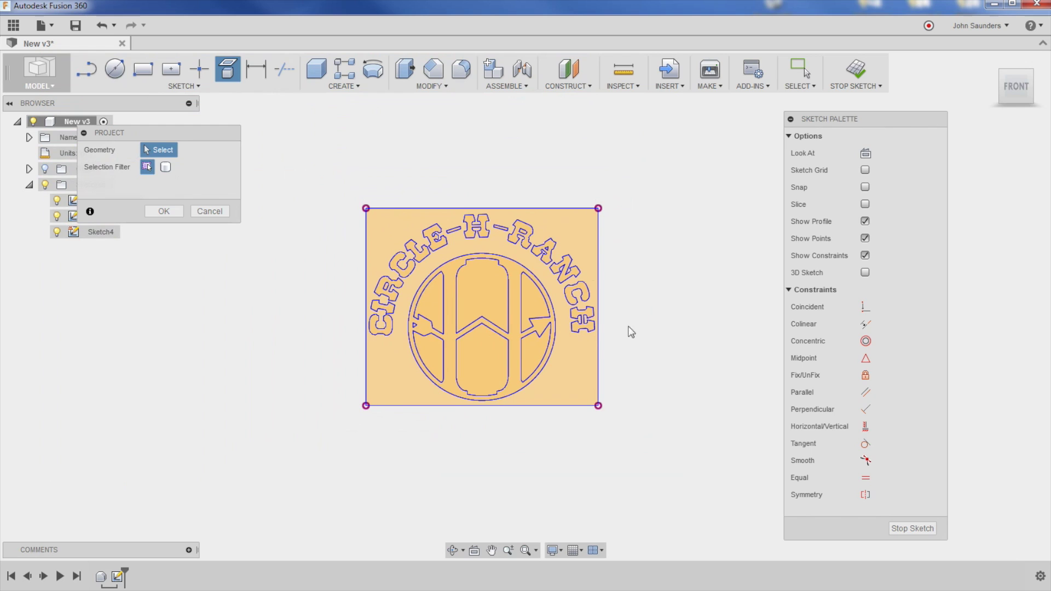
scroll(553, 269, "up", 5)
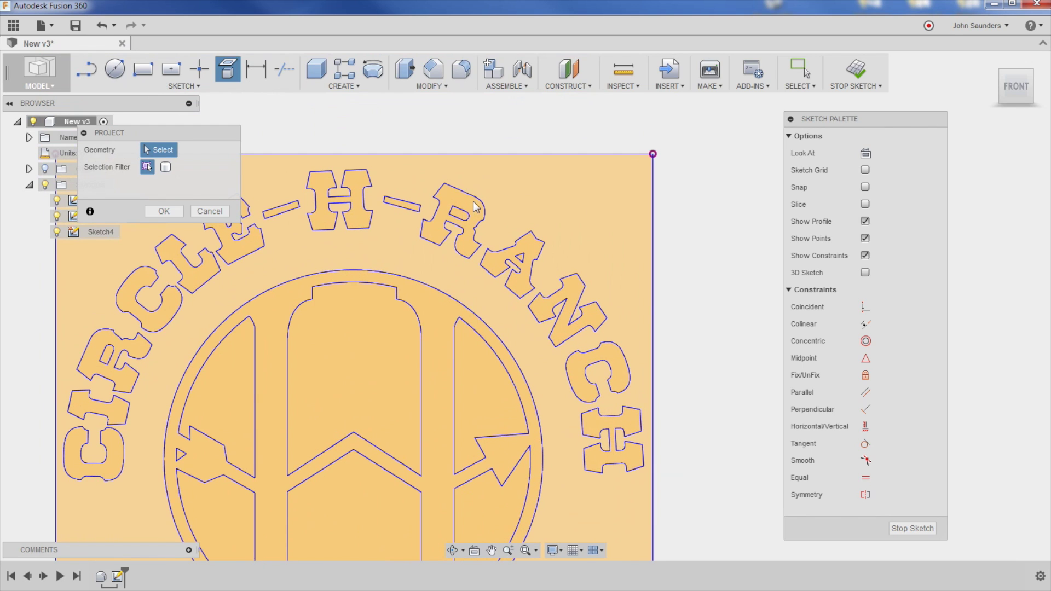
scroll(473, 195, "up", 6)
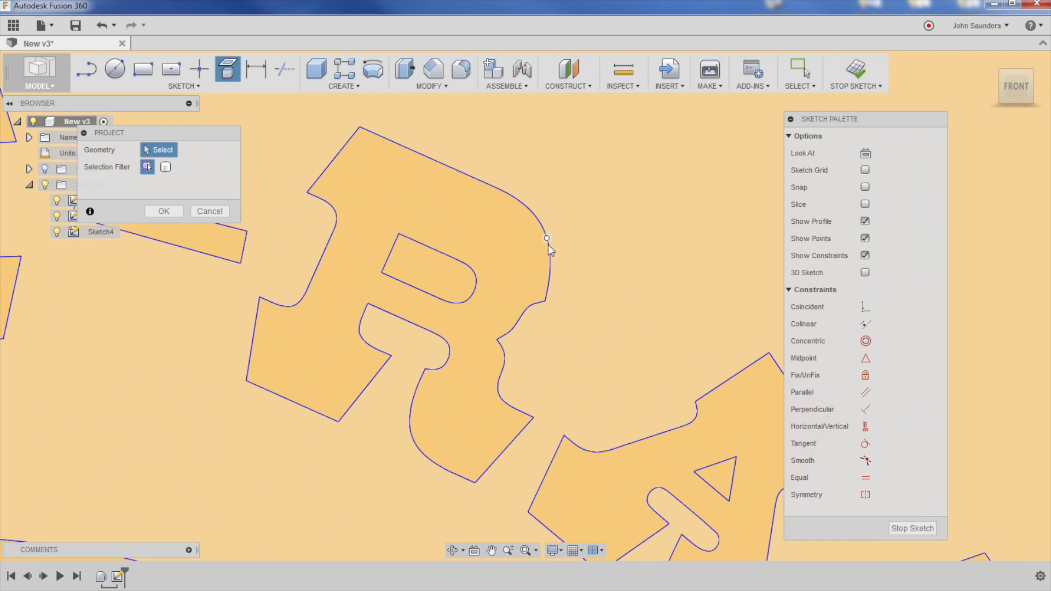
left_click(209, 211)
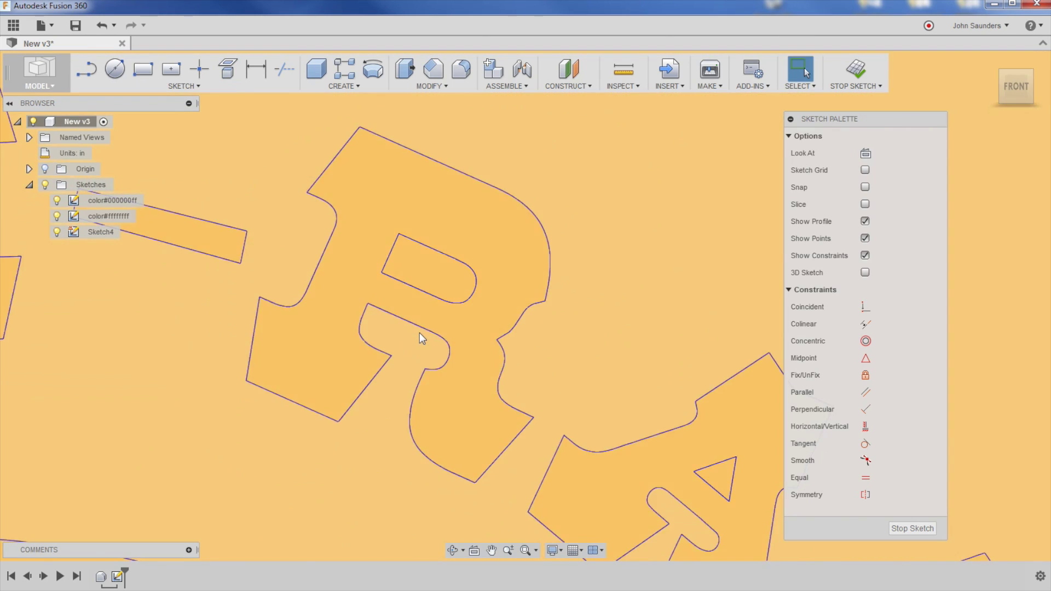
Step: Undo the border projection and remove the newly created sketch
scroll(419, 333, "down", 10)
key("ctrl+z")
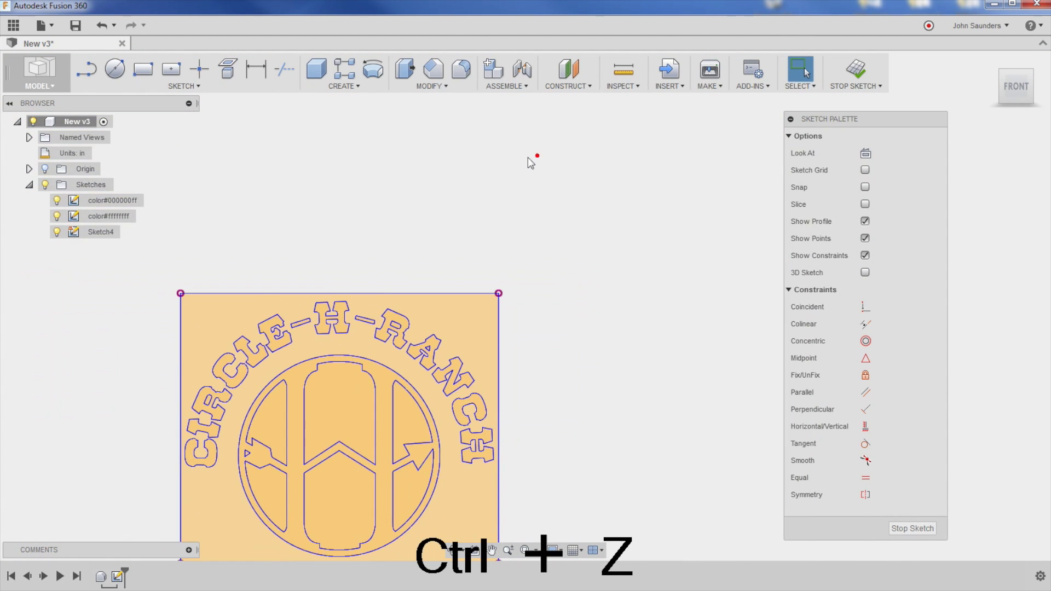
left_click(343, 176)
key("Delete")
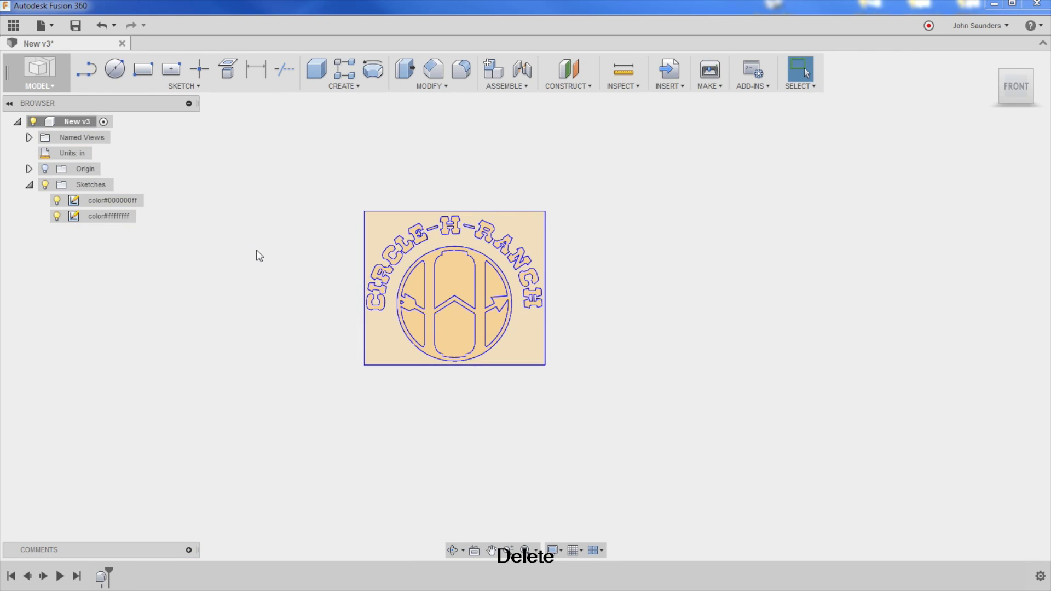
Step: Start an Extrude and select the logo's background, the arrow-tail triangle, and the enclosed areas inside the letters A and R
key("e")
scroll(367, 223, "up", 3)
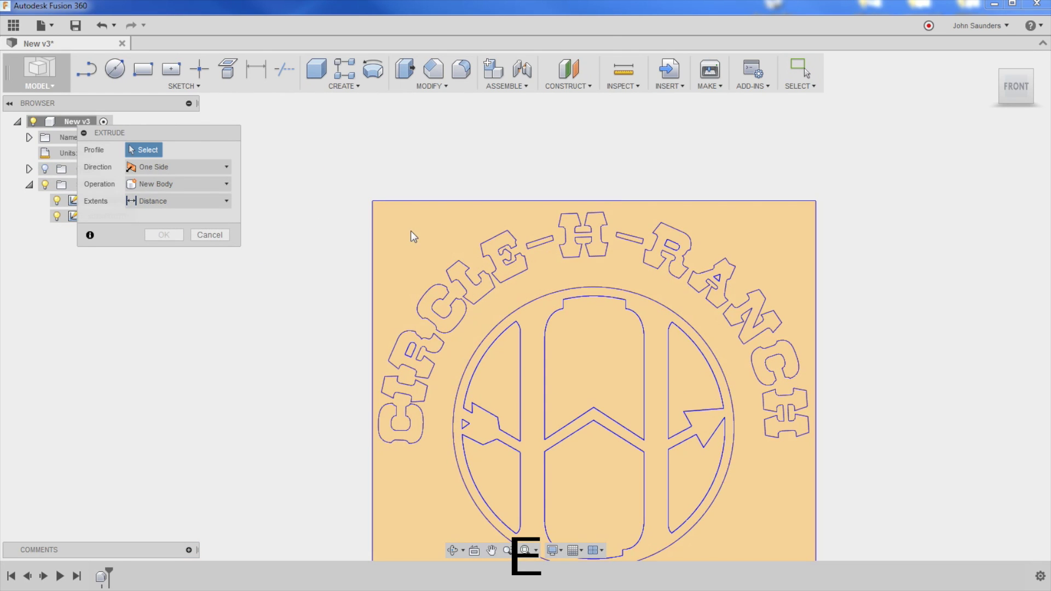
left_click(414, 236)
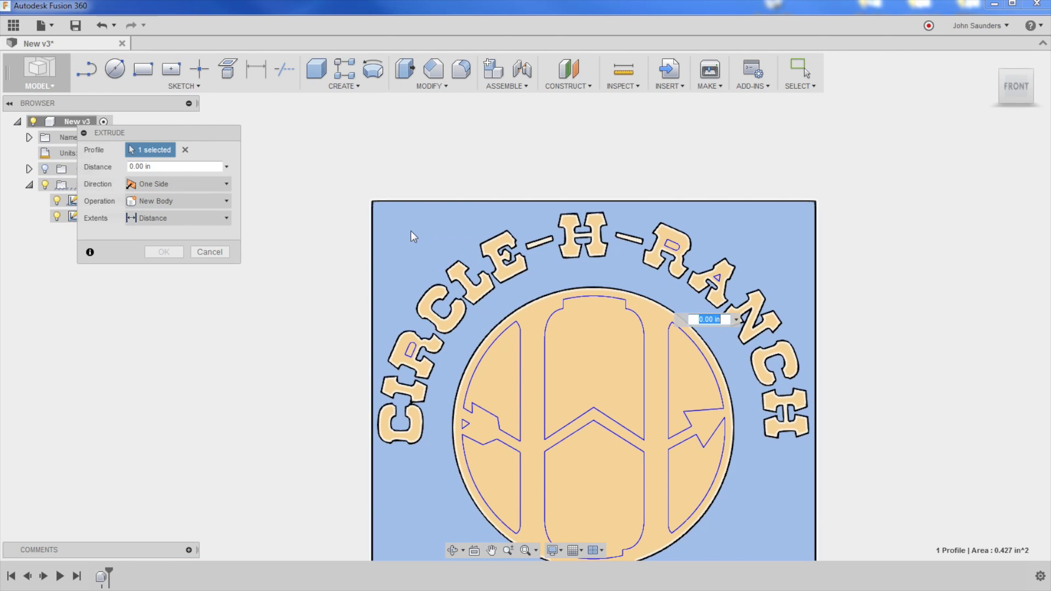
middle_click_drag(434, 129, 374, 98)
scroll(328, 330, "up", 3)
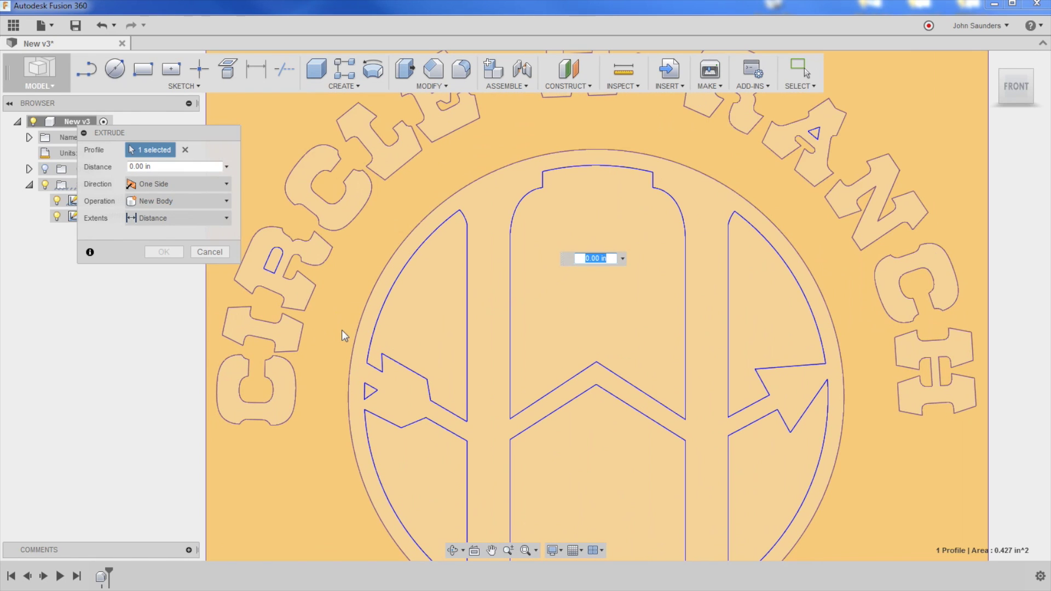
left_click(371, 392)
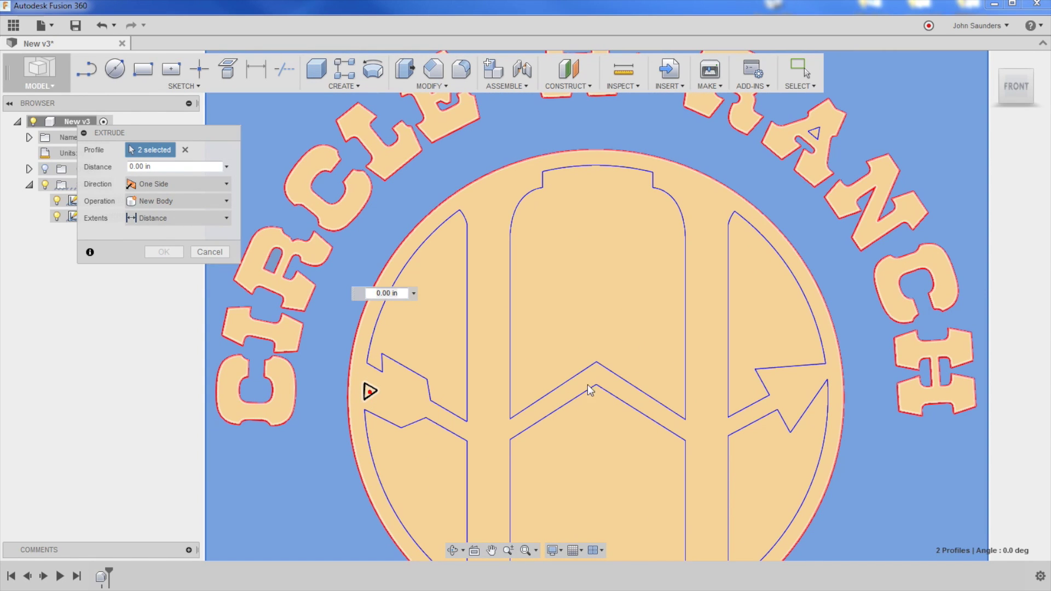
left_click(814, 133)
scroll(763, 204, "down", 2)
middle_click_drag(762, 205, 752, 275)
left_click(733, 190)
Step: Add the six panels inside the logo's circle to the Extrude profile selection
left_click(524, 453)
left_click(528, 364)
left_click(630, 356)
left_click(646, 443)
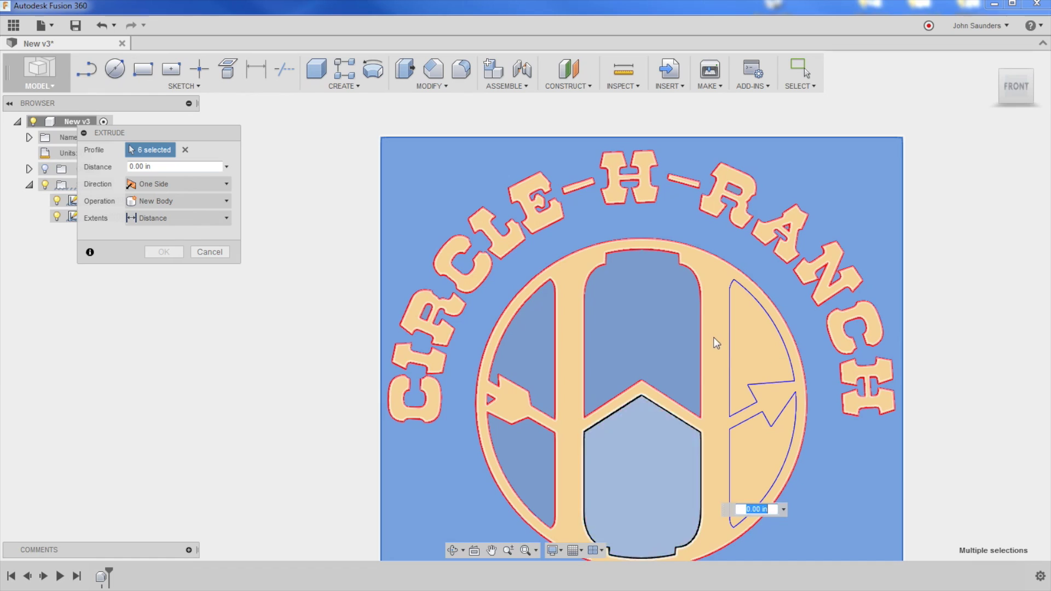
left_click(753, 351)
left_click(753, 466)
scroll(281, 398, "down", 2)
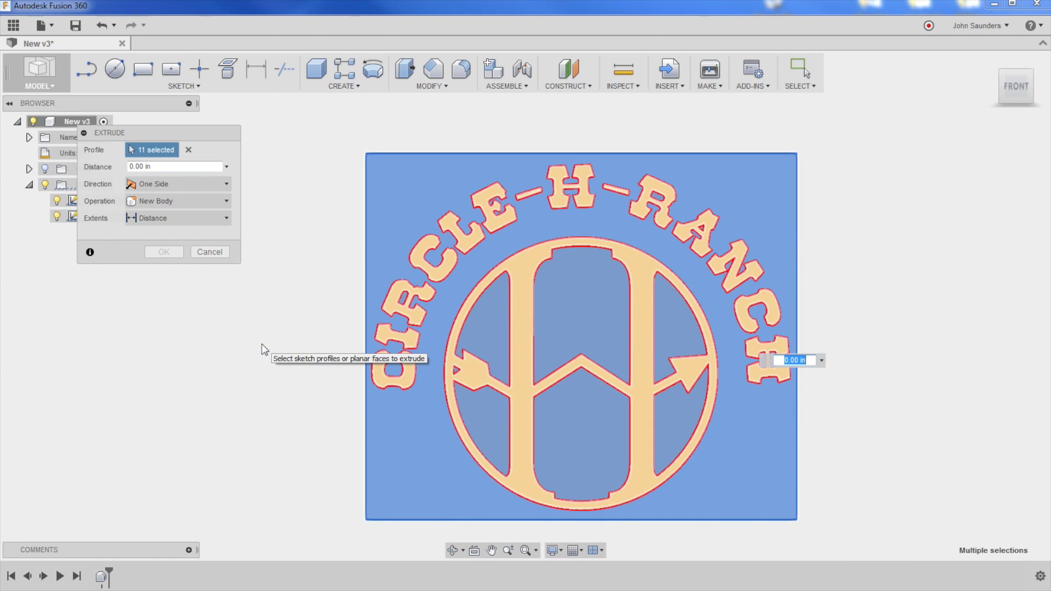
Step: Enter an extrusion distance and extrude the selected logo profiles one-sided as a new body
key("Delete")
type("1")
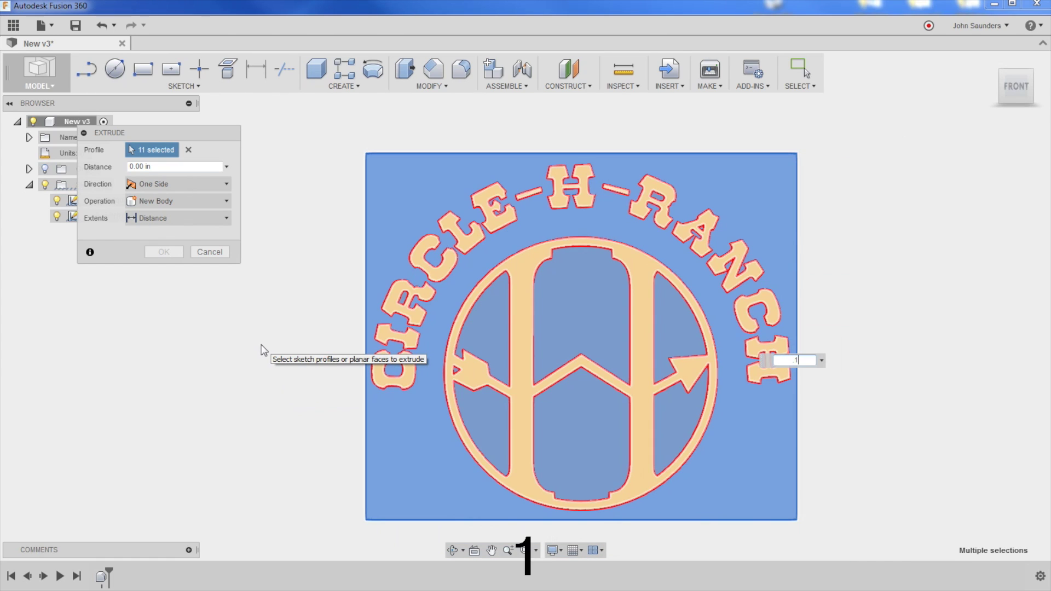
key("shift+Left")
type("1")
key("BackSpace")
left_click(154, 252)
middle_click_drag(255, 339, 273, 277, "shift")
key("Escape")
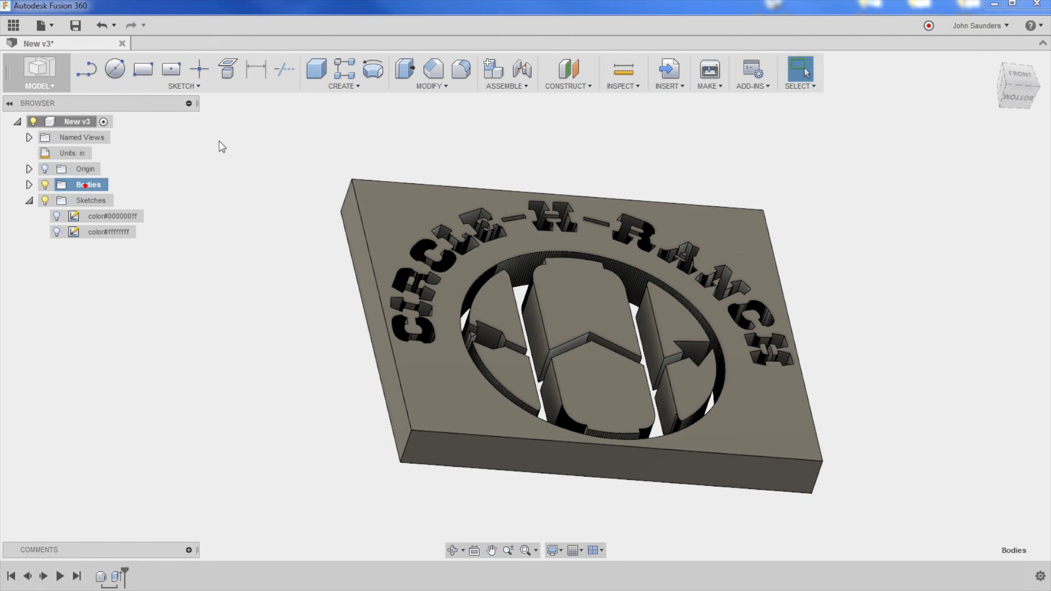
Step: Try projecting the extruded logo plate's front face into a new sketch on the XY origin plane
middle_click_drag(219, 140, 284, 187, "shift")
left_click(184, 86)
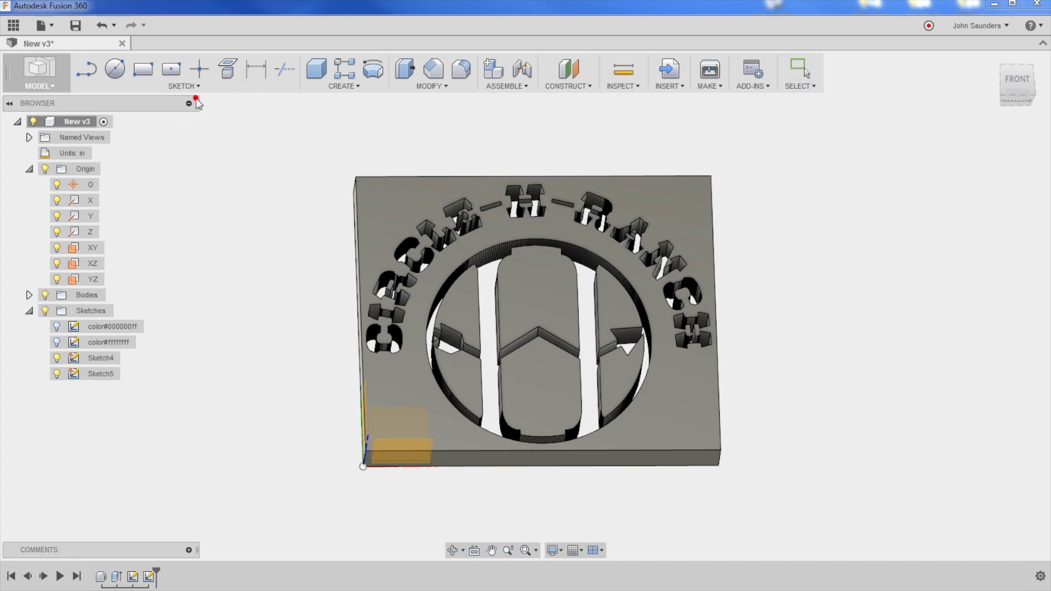
left_click(92, 253)
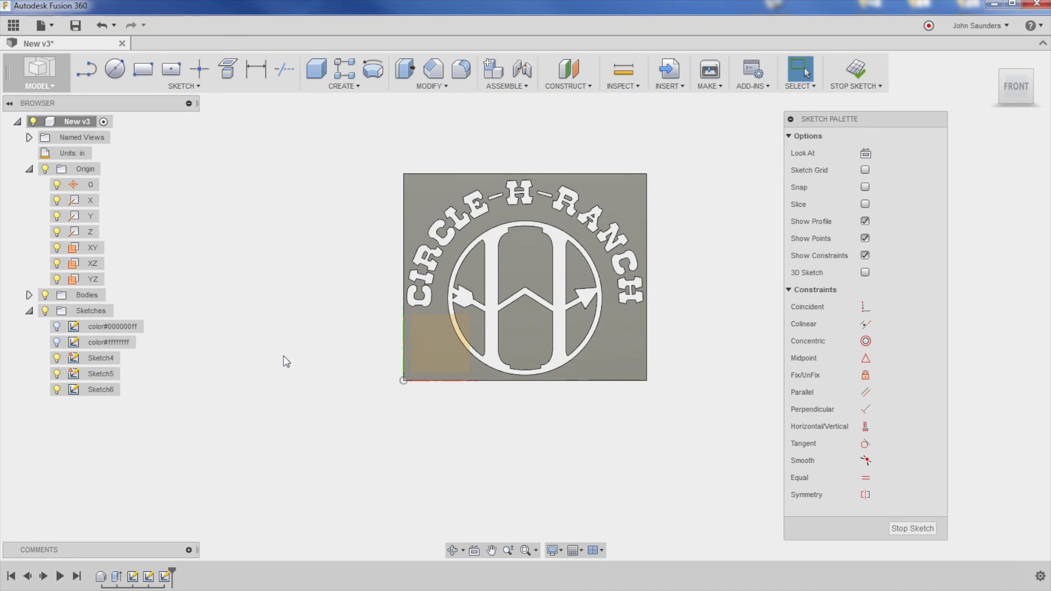
key("p")
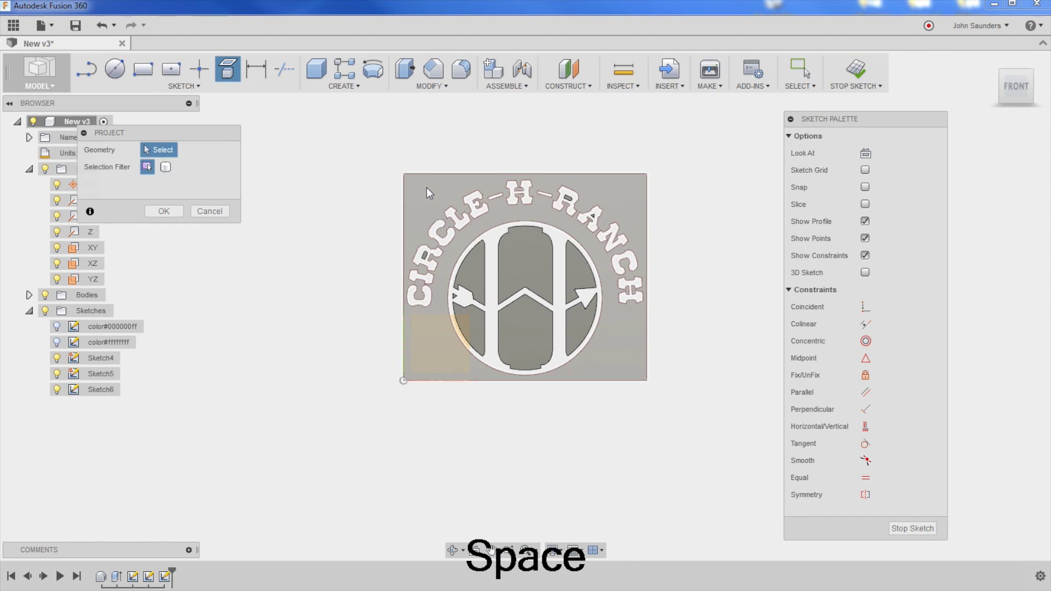
key("Return")
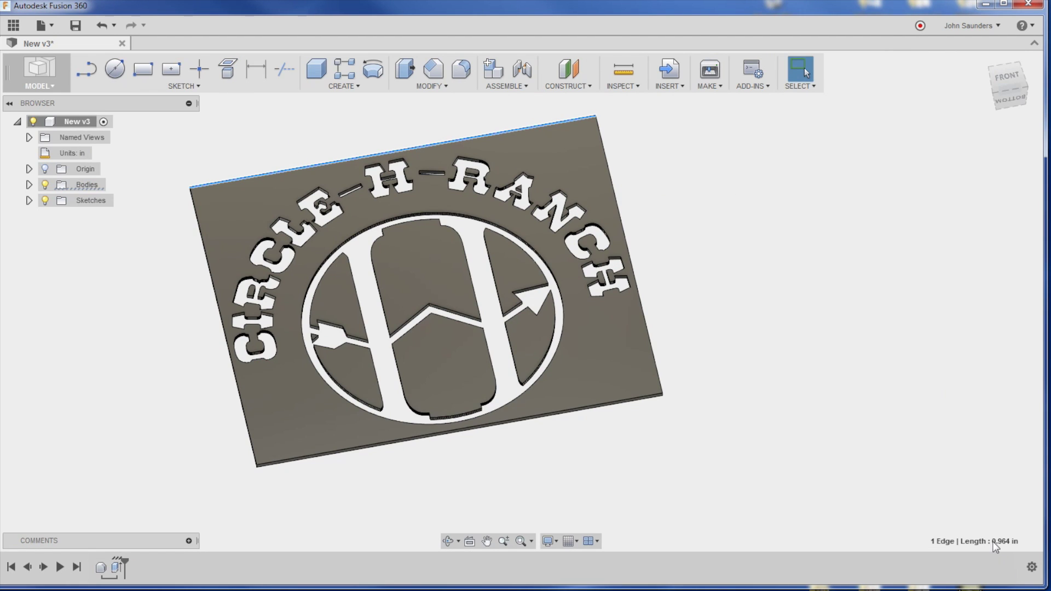
left_click(752, 190)
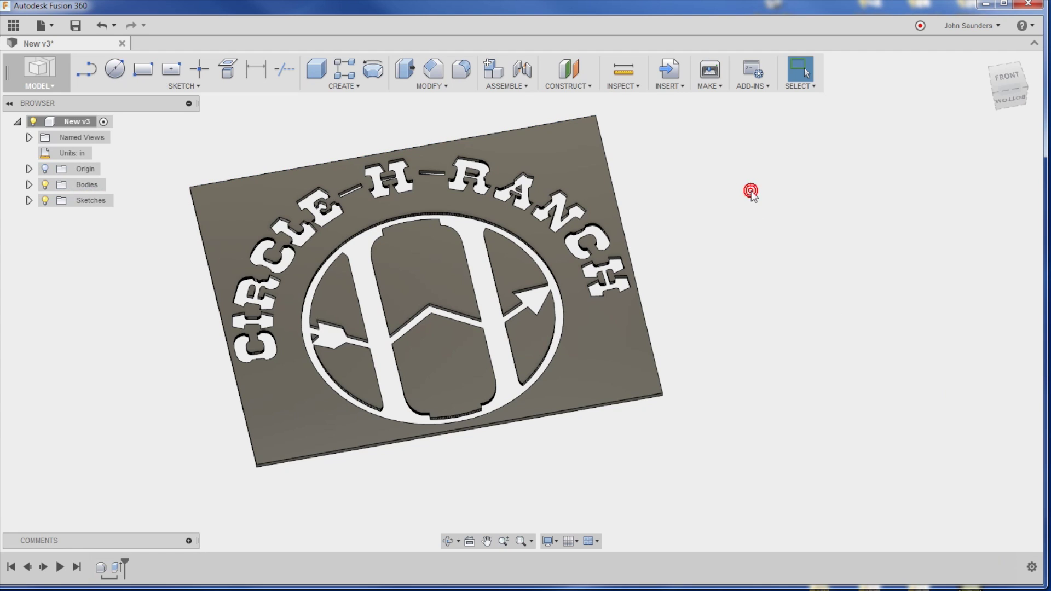
Step: Start a Scale and select the logo's background plate, the area inside the first R, and the arrow-tail triangle
scroll(752, 212, "down", 2)
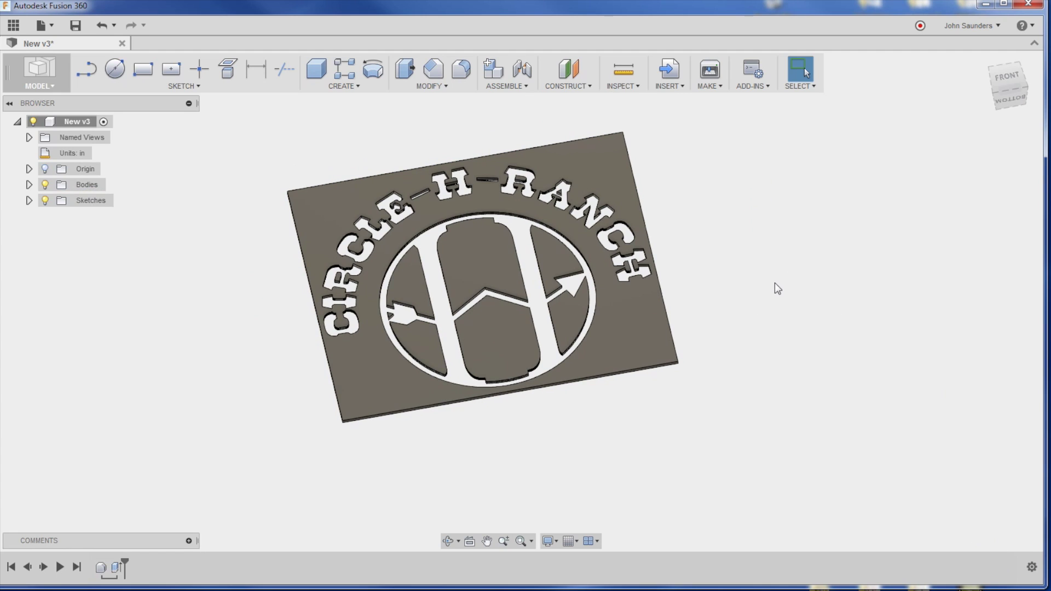
left_click(426, 86)
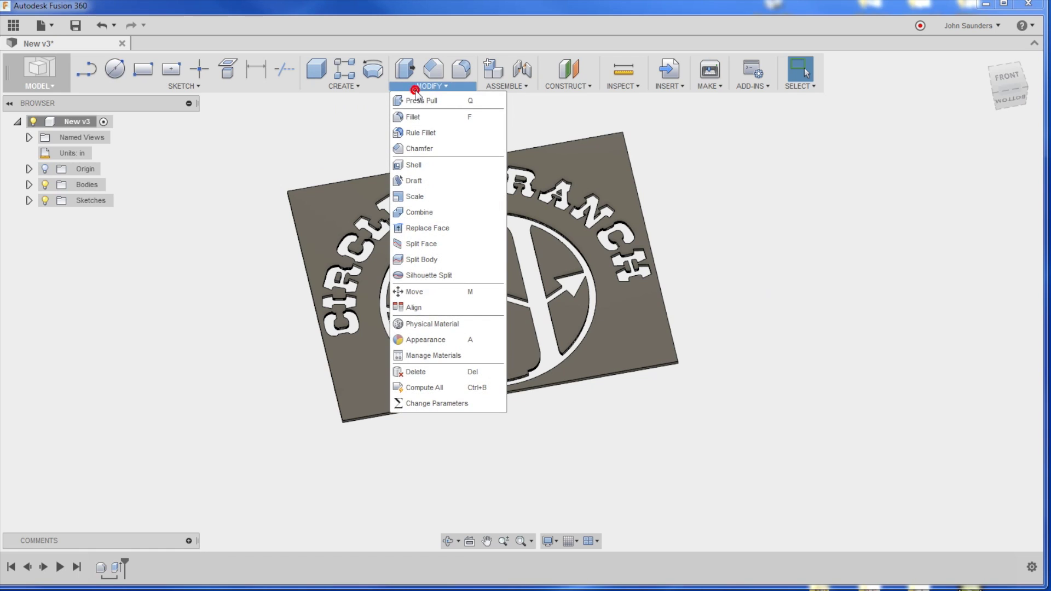
left_click(436, 204)
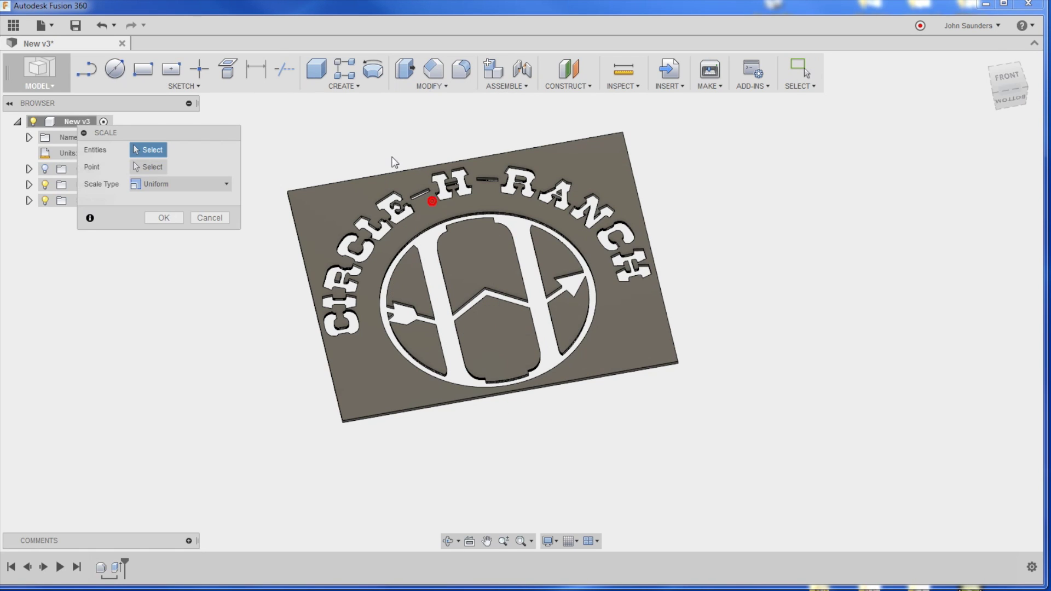
left_click(335, 205)
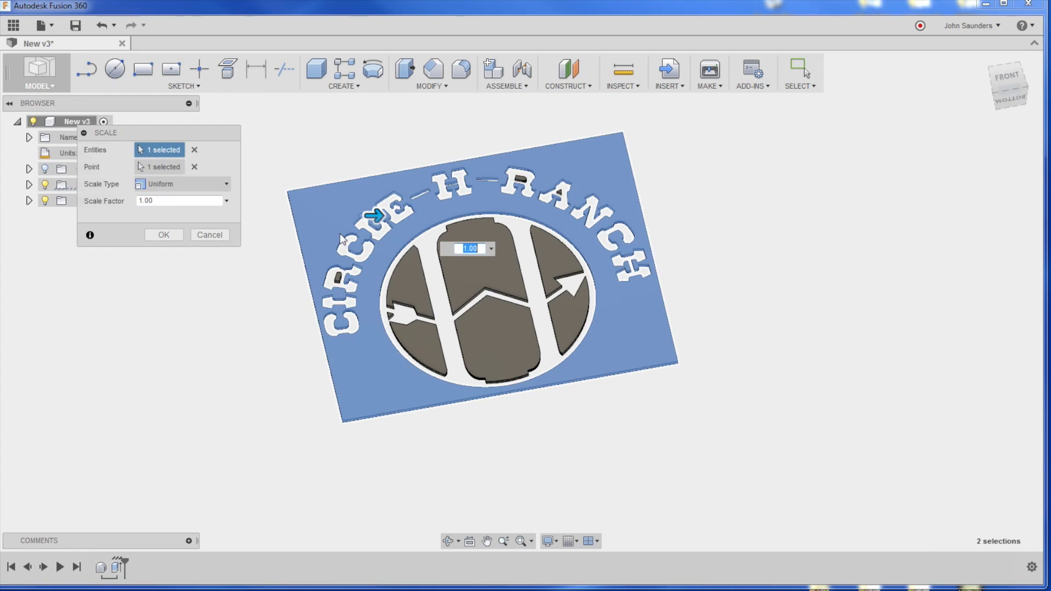
left_click(339, 278)
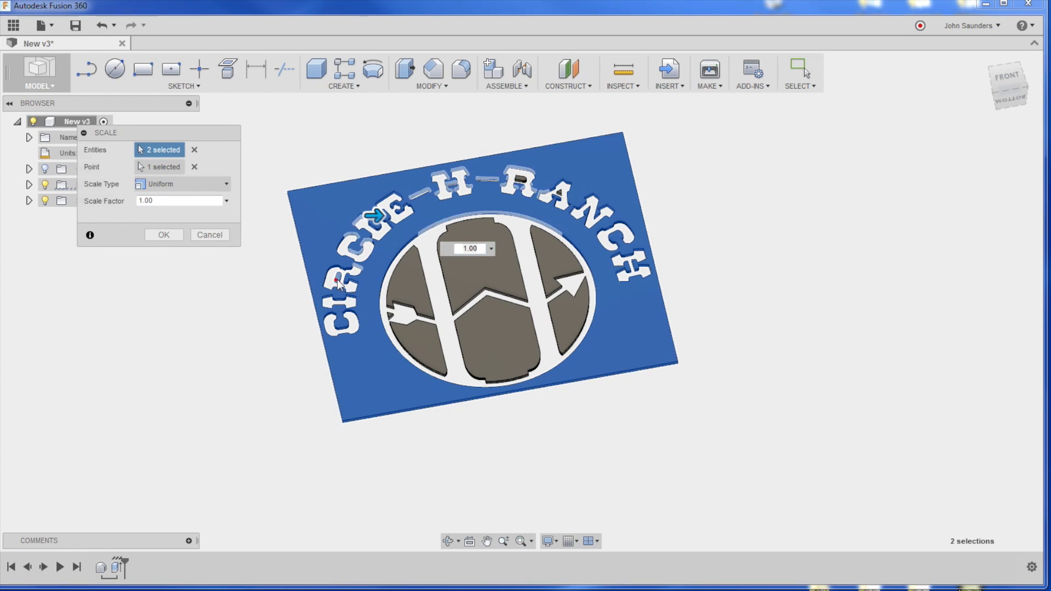
left_click(391, 316)
Step: Add the six panels inside the logo's circle to the bodies being scaled
left_click(402, 295)
left_click(419, 349)
left_click(491, 341)
left_click(569, 258)
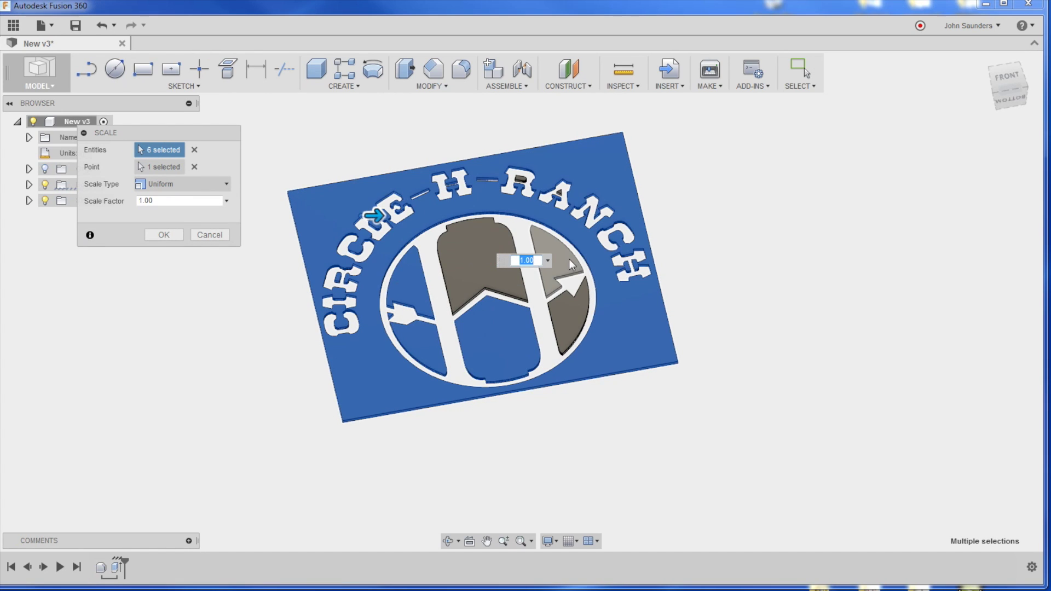
left_click(511, 248)
left_click(562, 319)
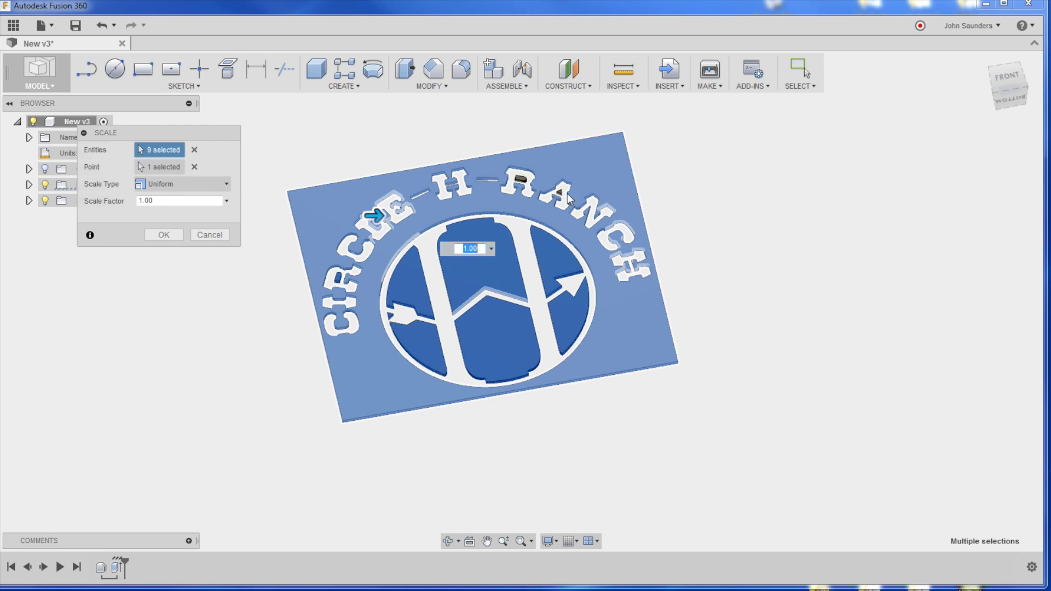
Step: Add the areas inside RANCH's R and A to the selection and scale all bodies uniformly by a factor of 30
left_click(569, 198)
left_click(560, 175)
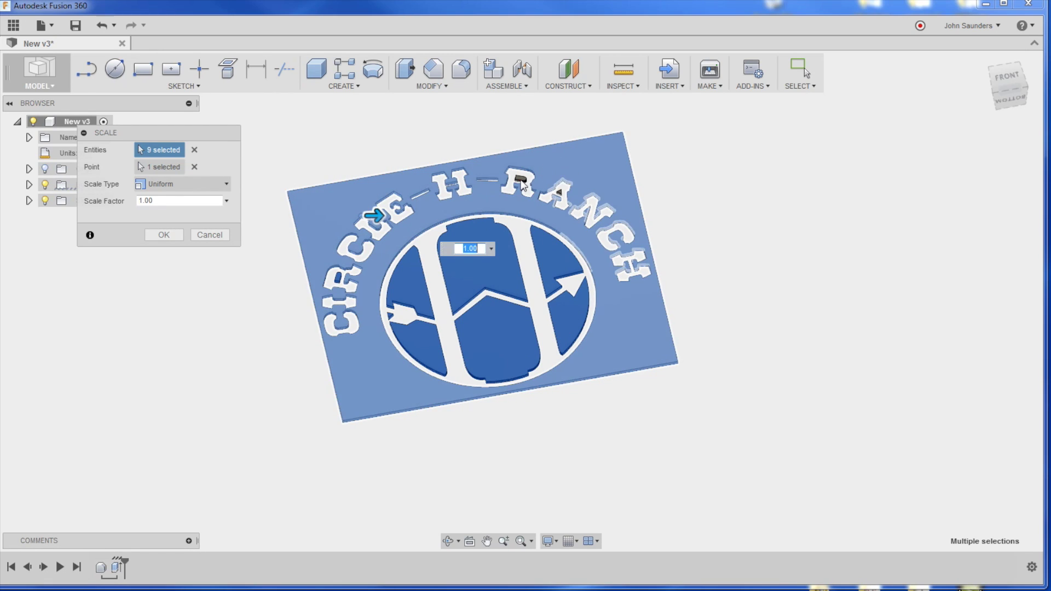
left_click(521, 179)
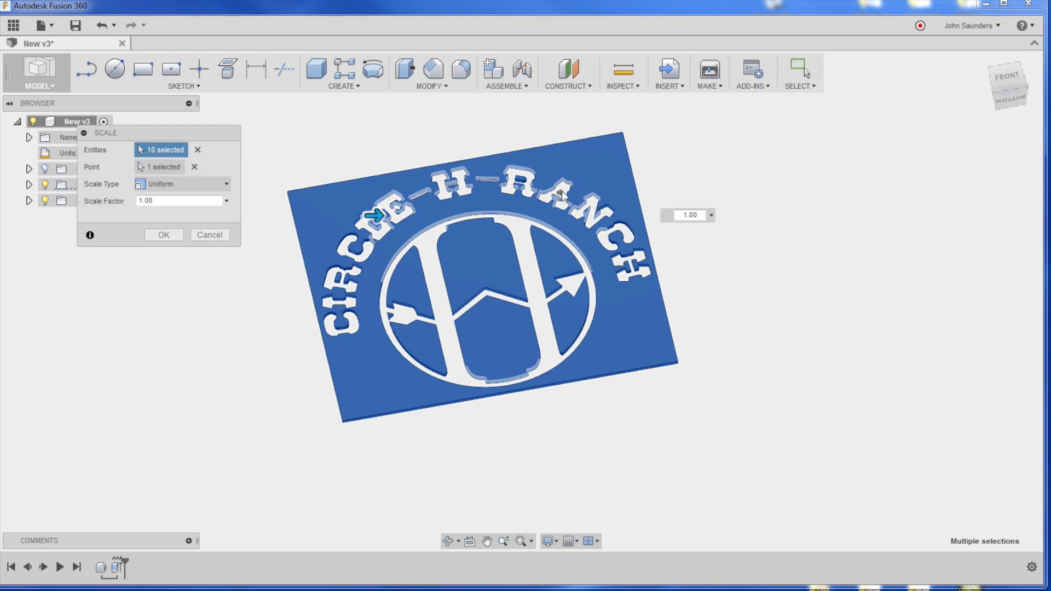
left_click(565, 196)
mouse_move(749, 157)
middle_mouse_down("shift")
mouse_move(744, 167)
mouse_move(747, 141)
middle_mouse_up("shift")
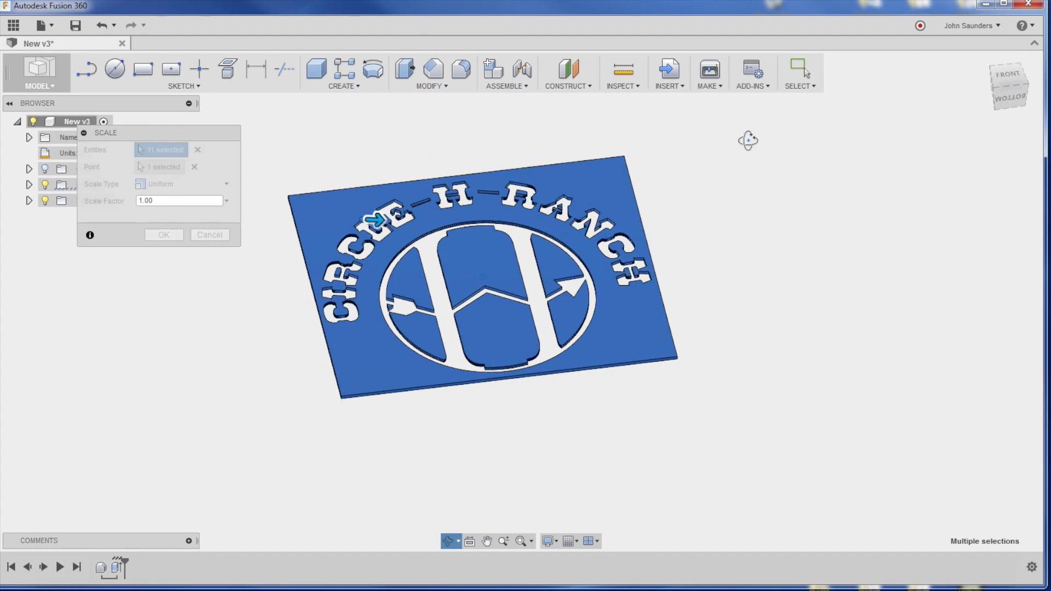
left_click(174, 168)
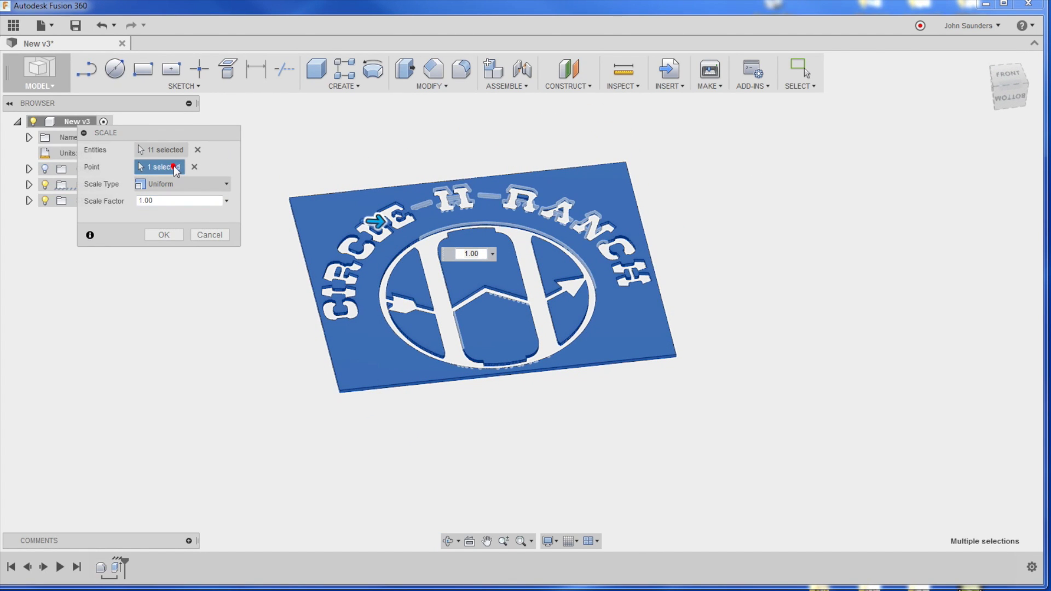
type("30")
left_click(158, 235)
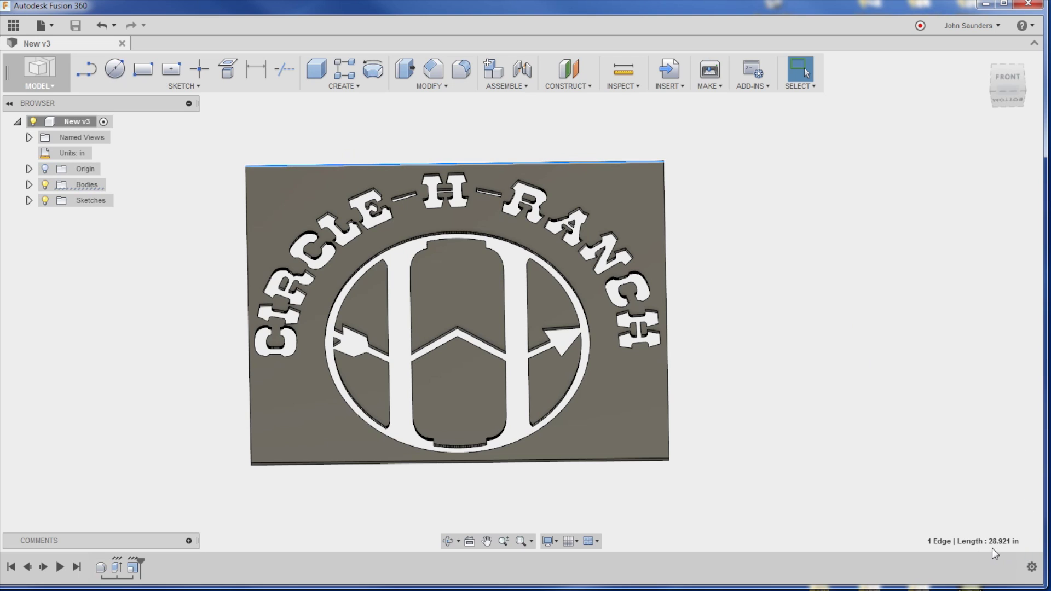
Step: Check the length of the scaled plate's top edge
left_click(946, 307)
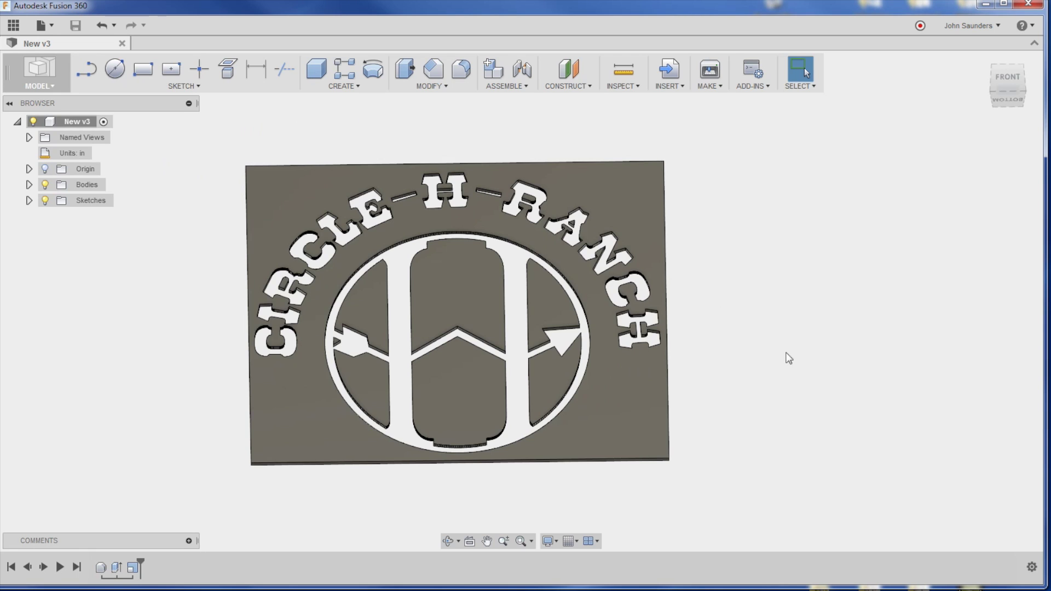
left_click(568, 162)
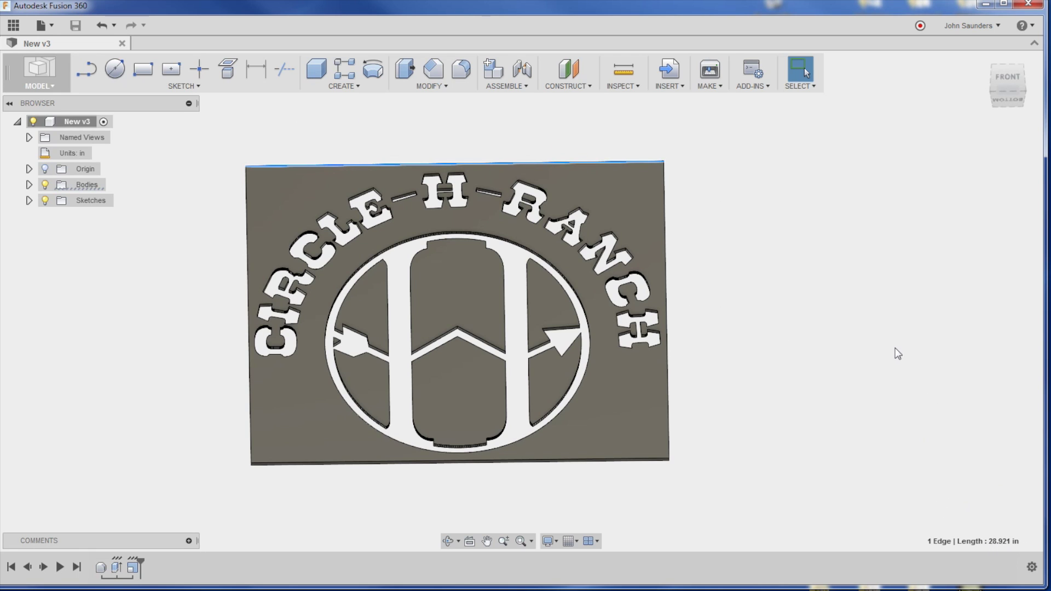
left_click(812, 185)
Step: Scale all eleven logo bodies uniformly by a factor of 30/28.921 and check the plate's top edge length
left_click(439, 87)
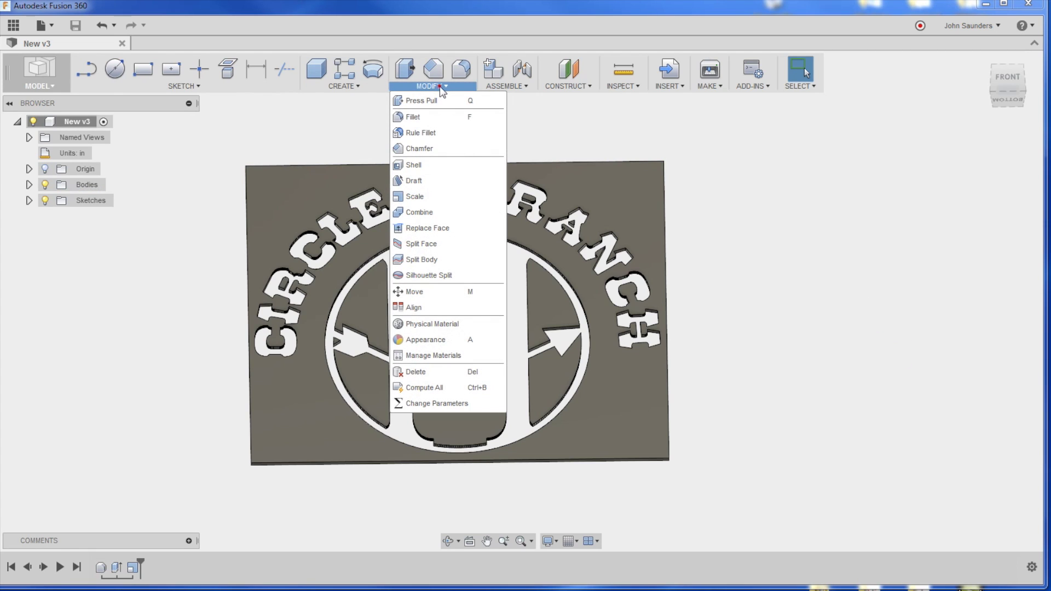
left_click(445, 196)
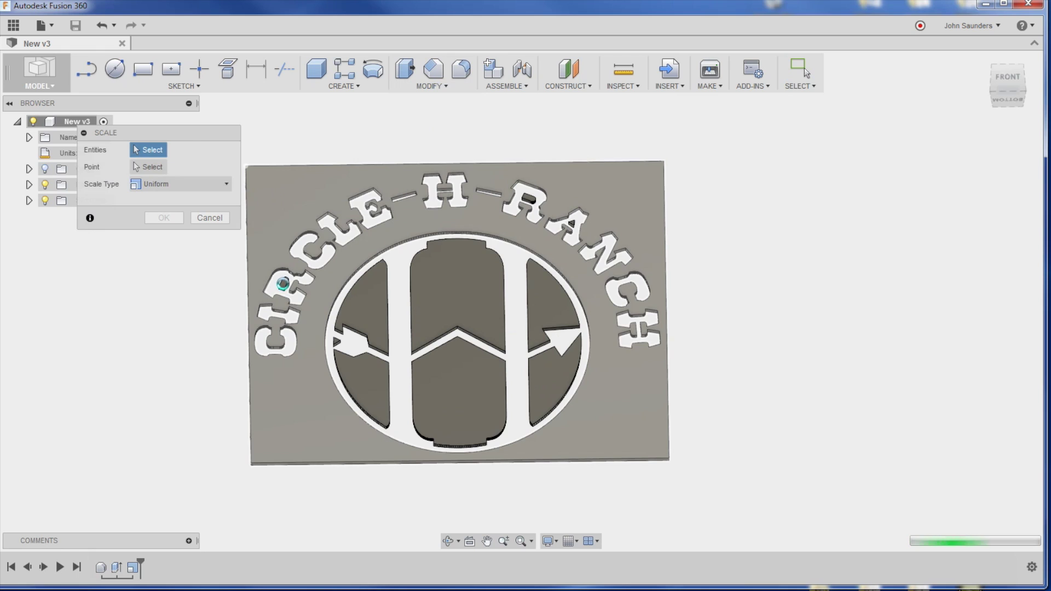
left_click(283, 283)
left_click(170, 202)
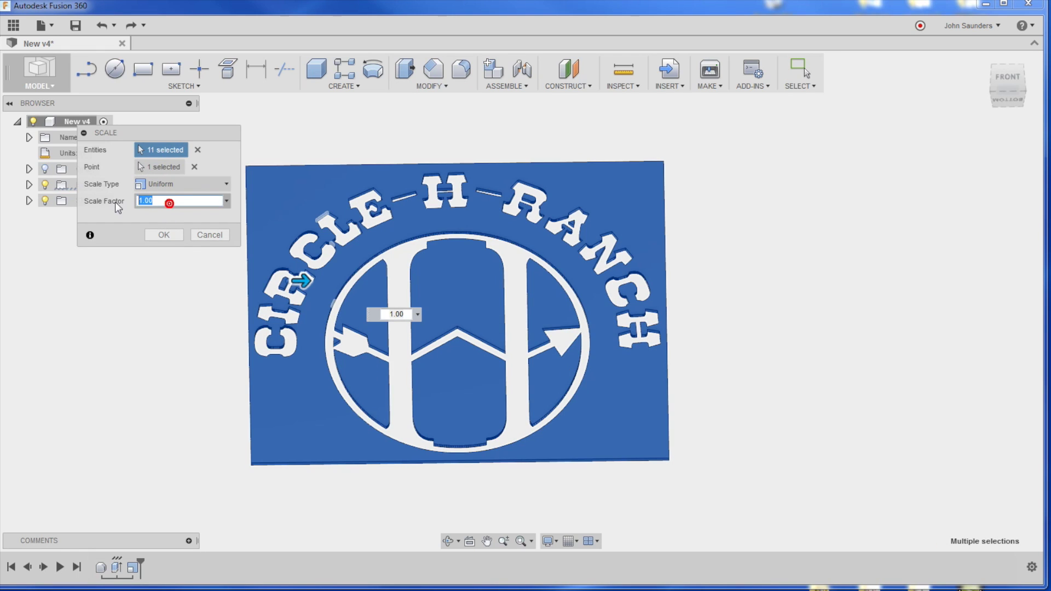
type("30/")
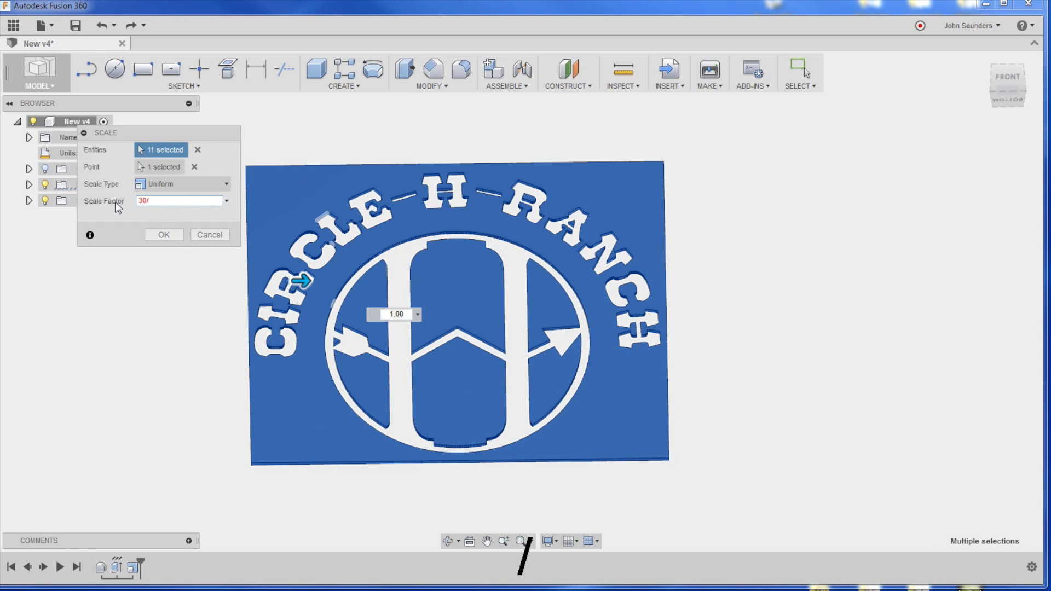
type("28.97")
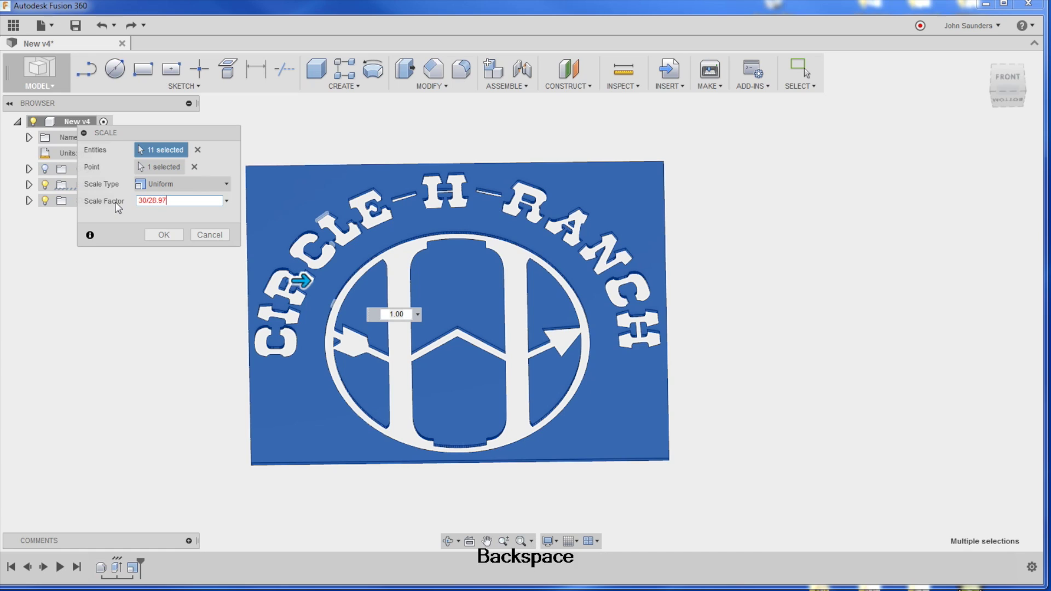
key("BackSpace")
type("21")
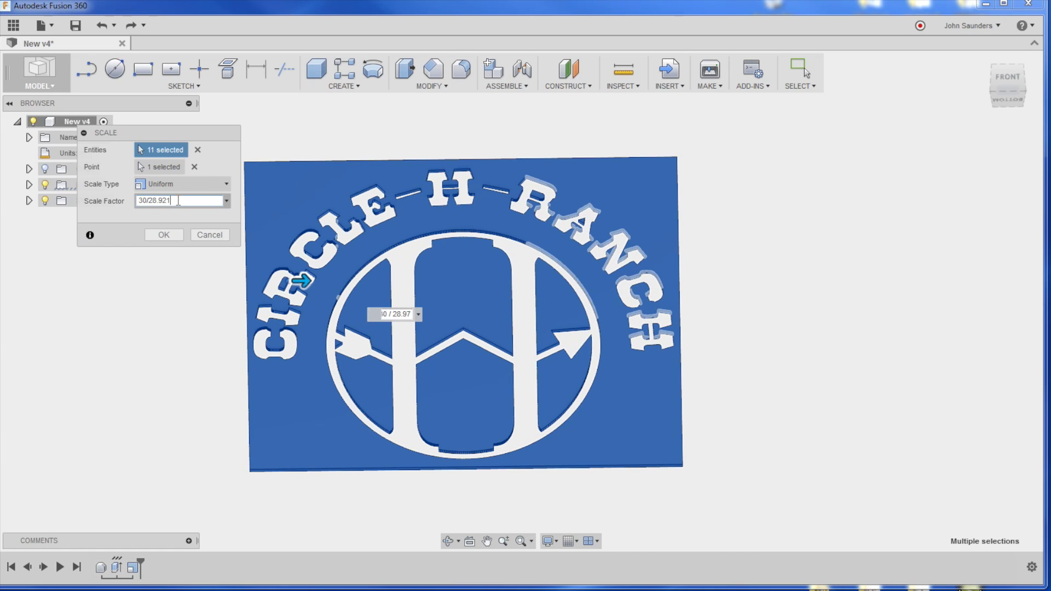
left_click(175, 239)
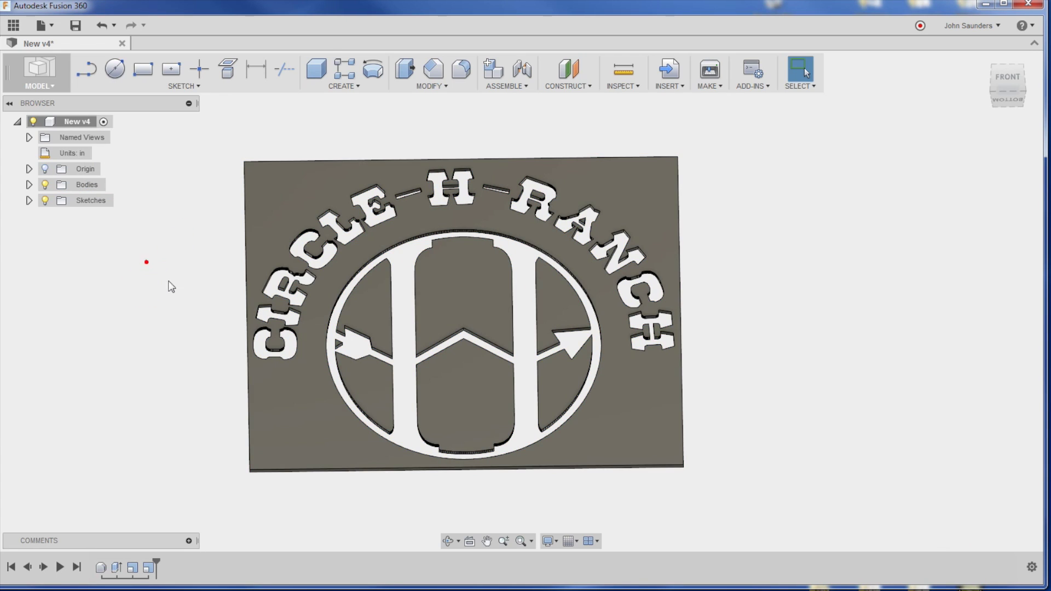
left_click(405, 160)
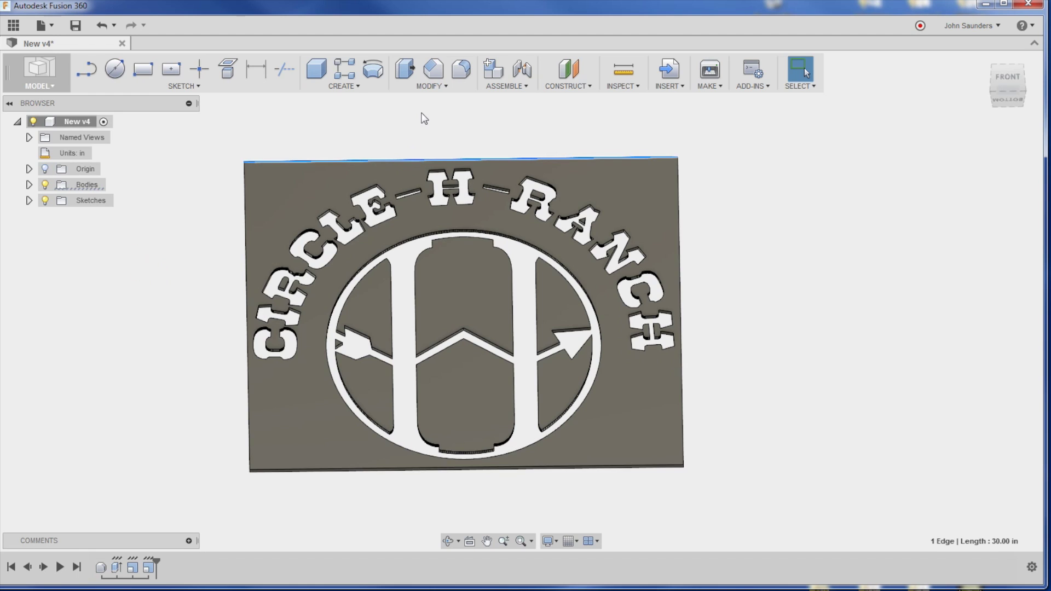
left_click(423, 120)
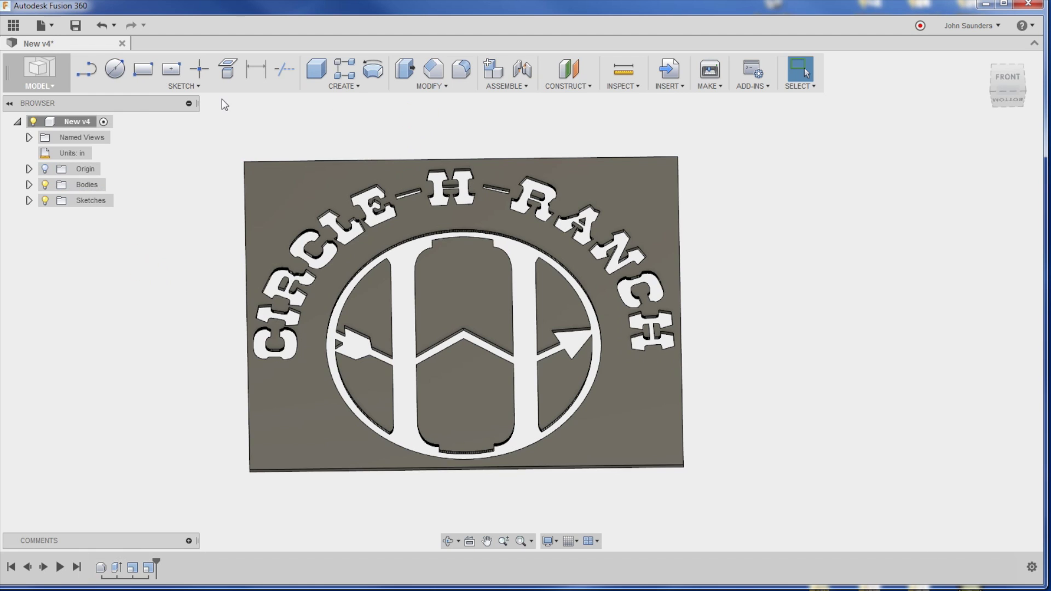
Step: Save the design and switch to the CAM workspace
left_click(77, 27)
key("Return")
left_click(49, 77)
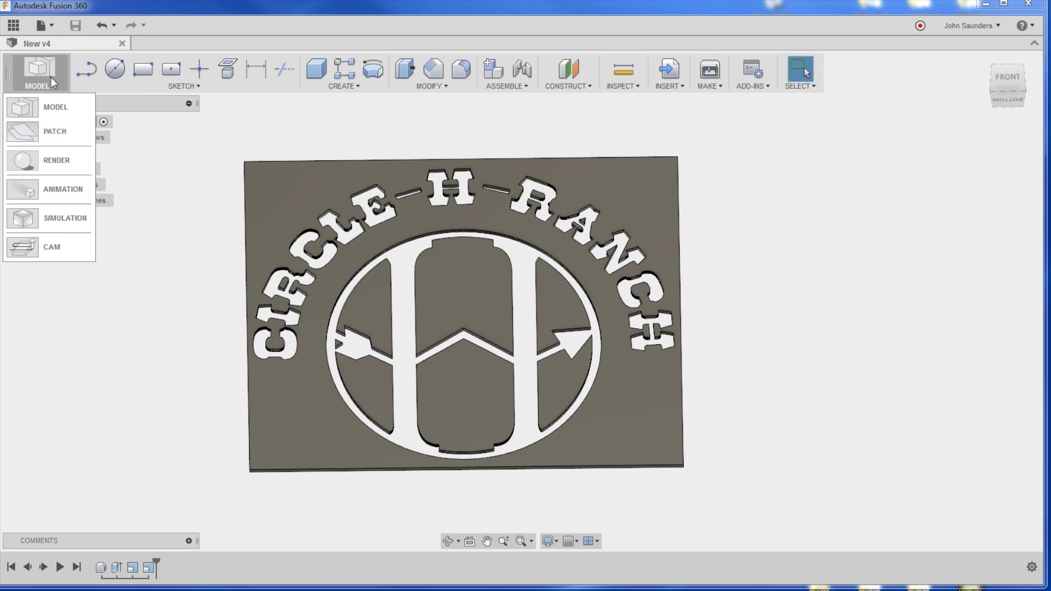
left_click(48, 244)
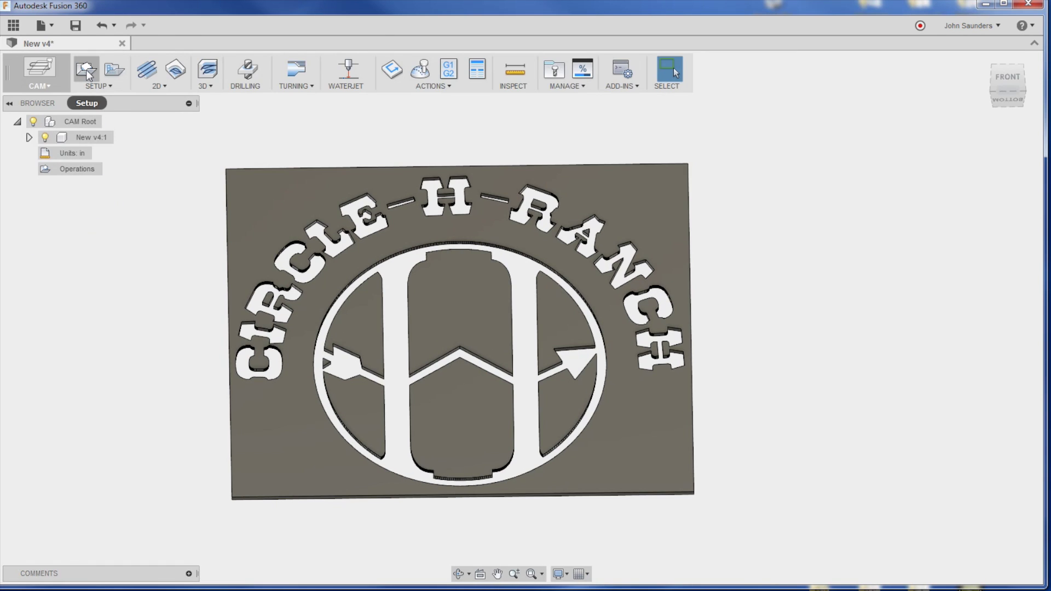
Step: Create a Water/laser/plasma setup and define fixed size box stock with a width of 48 in and a depth of 48 in
left_click(87, 70)
left_click(904, 150)
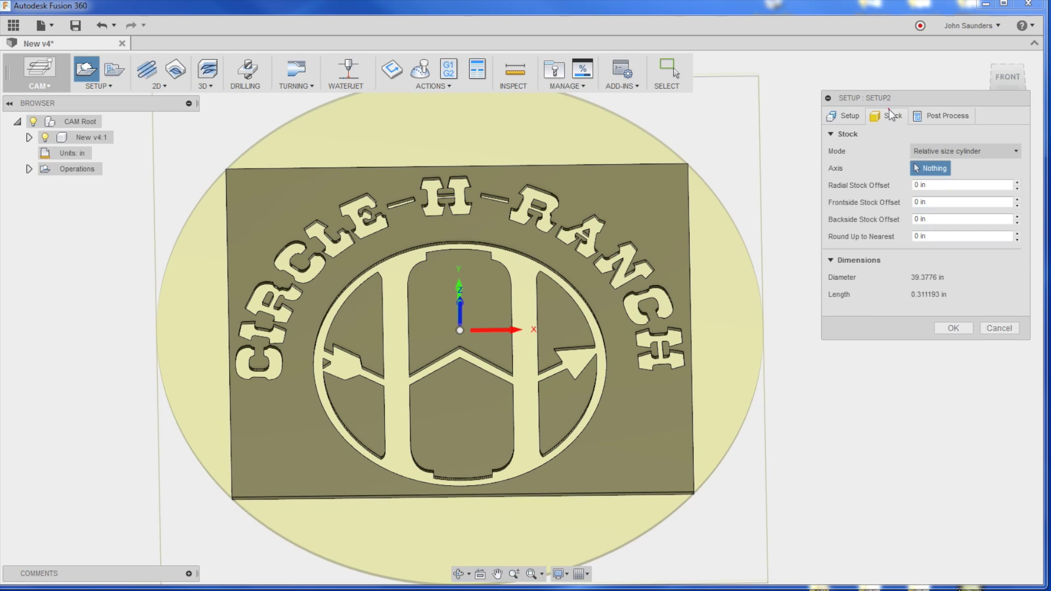
left_click(962, 151)
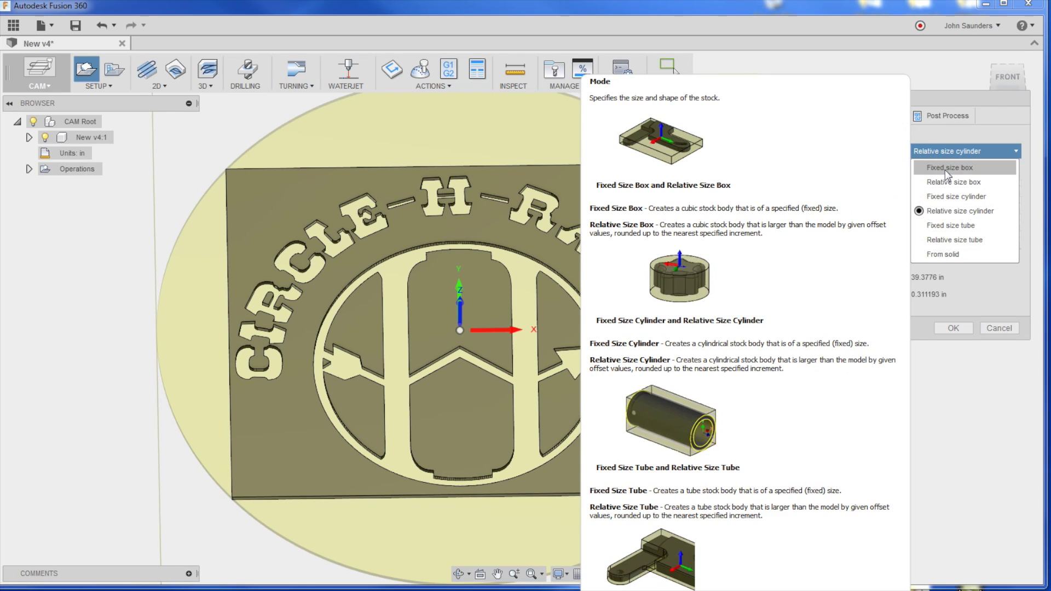
left_click(944, 169)
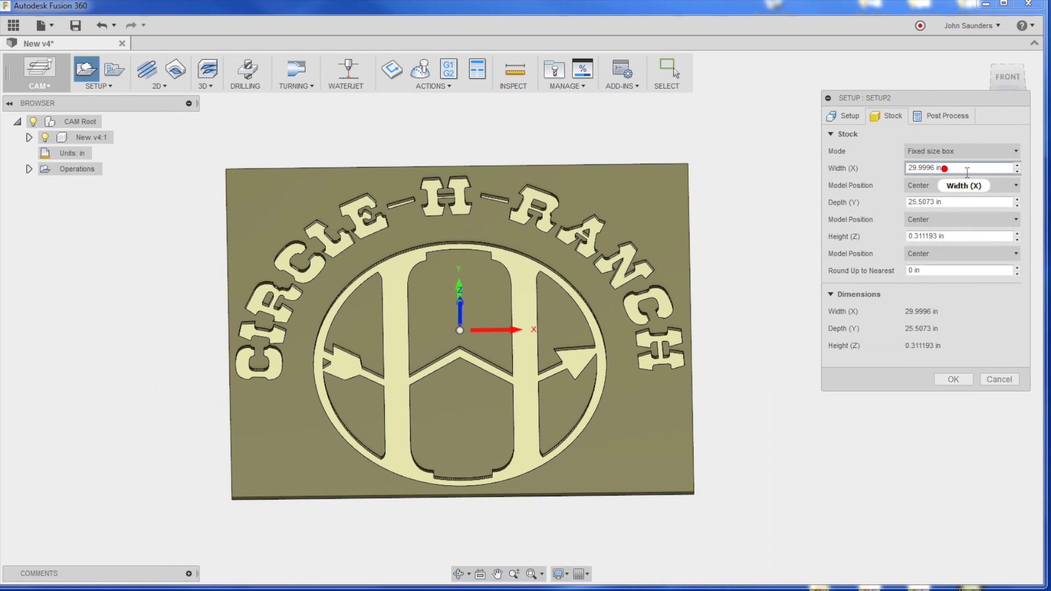
type("48")
key("Tab")
type("48")
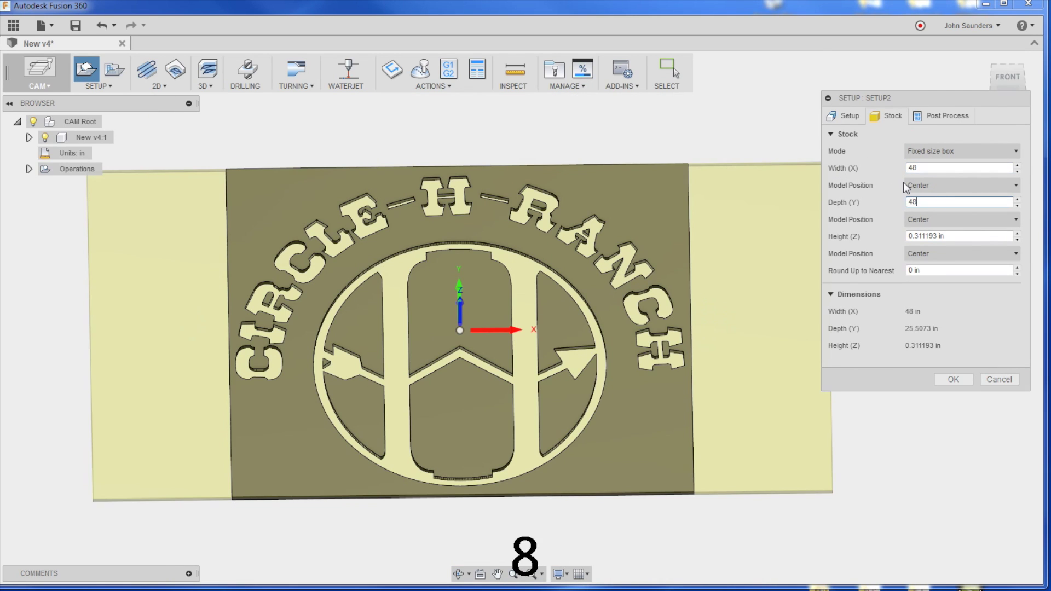
Step: Set the stock's height to 0.5 in
key("Tab")
type(".25")
key("Tab")
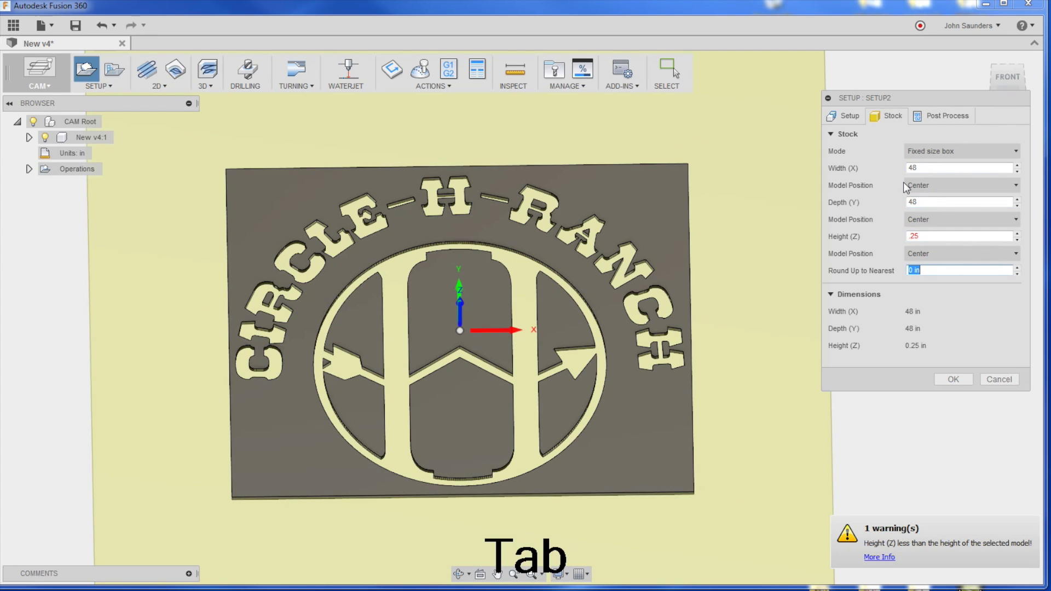
left_click_drag(950, 237, 848, 238)
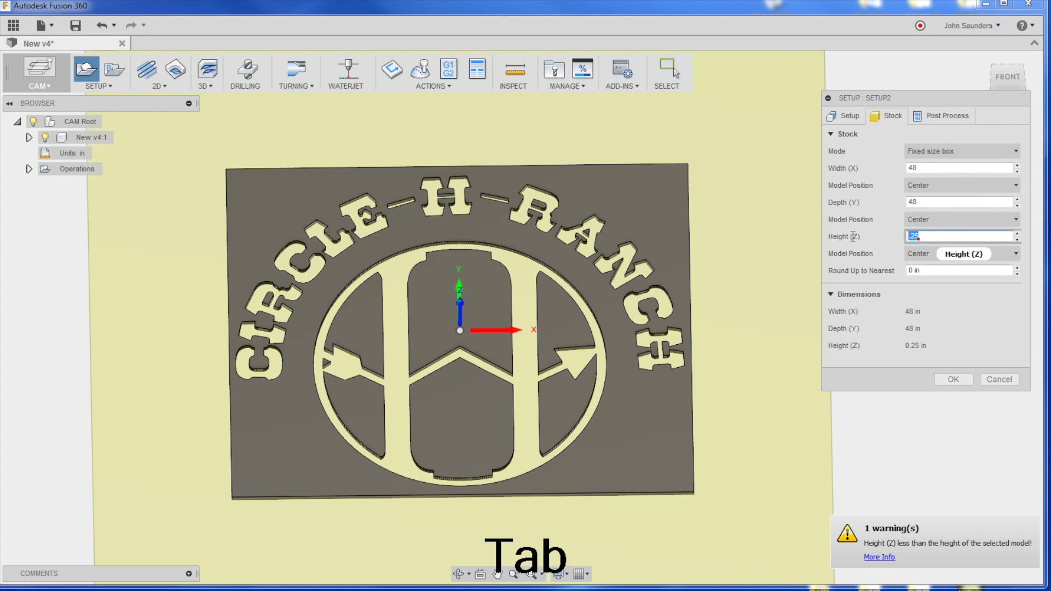
key("Delete")
type(".5")
key("Tab")
scroll(564, 279, "down", 3)
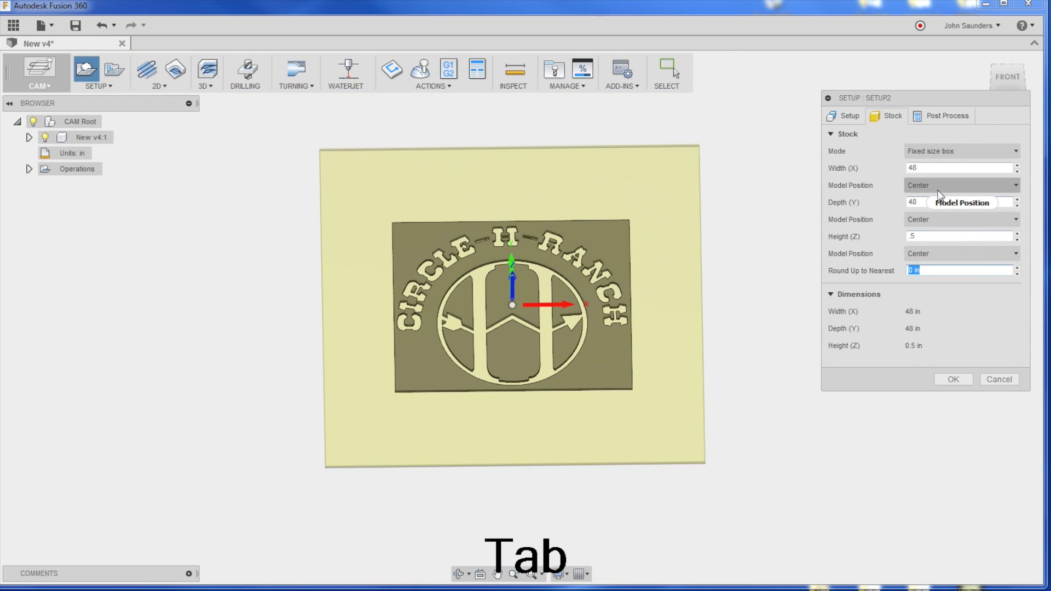
left_click(939, 189)
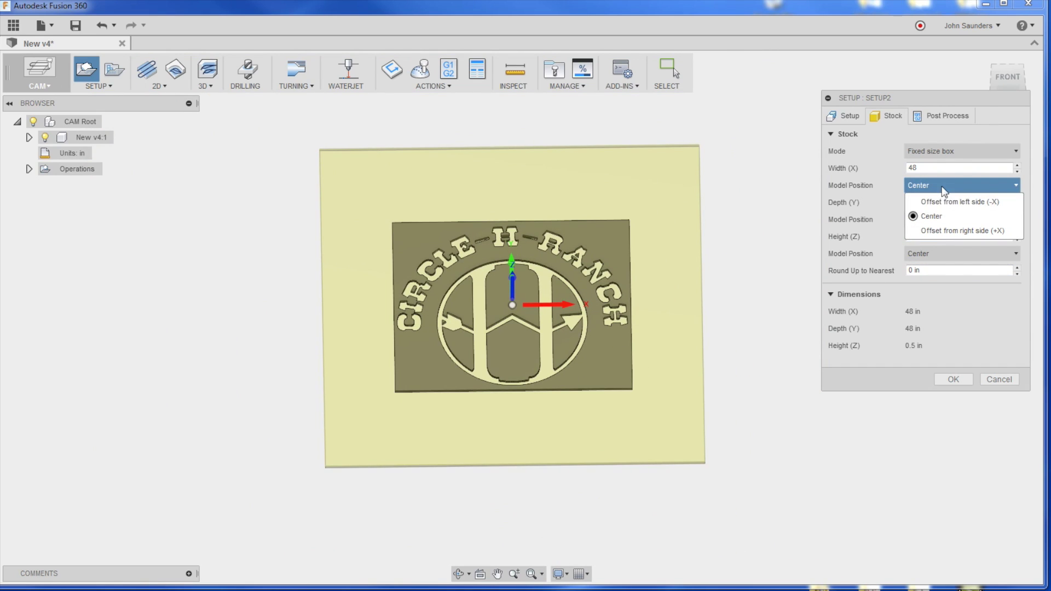
left_click(944, 202)
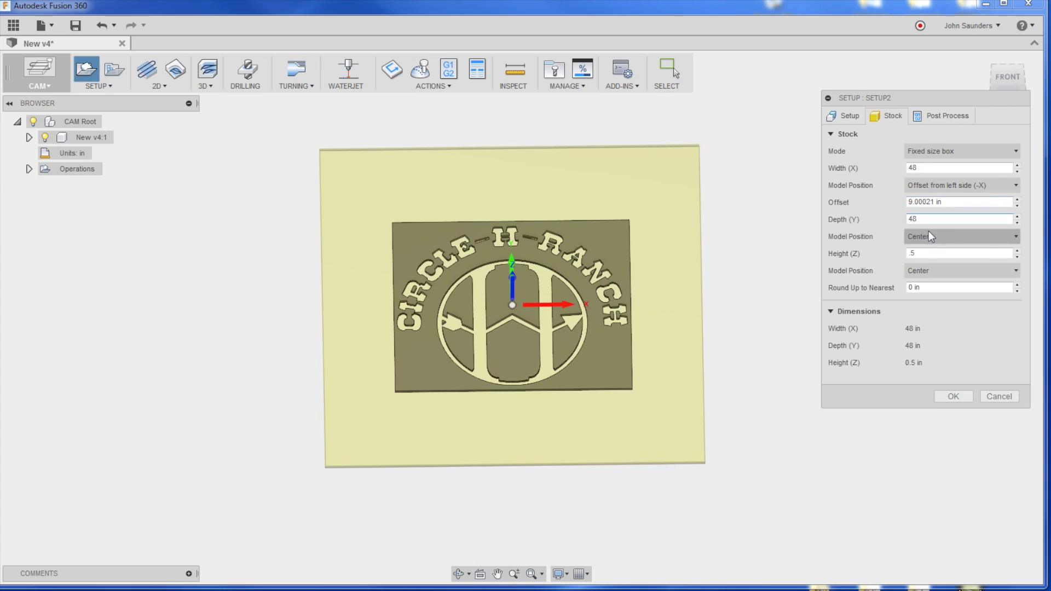
left_click(929, 233)
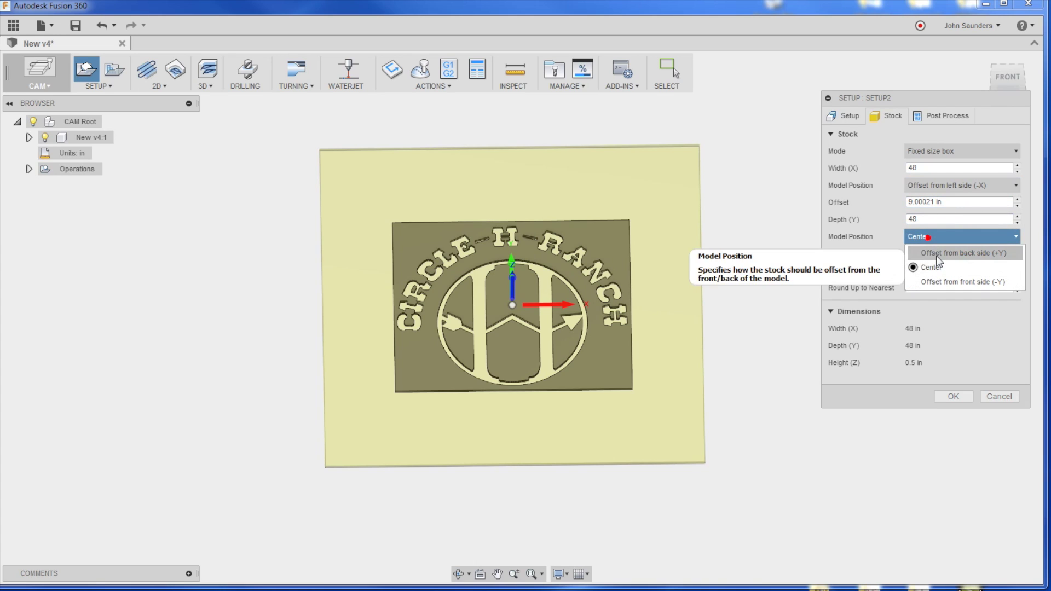
left_click(936, 254)
left_click(844, 205)
type(".25")
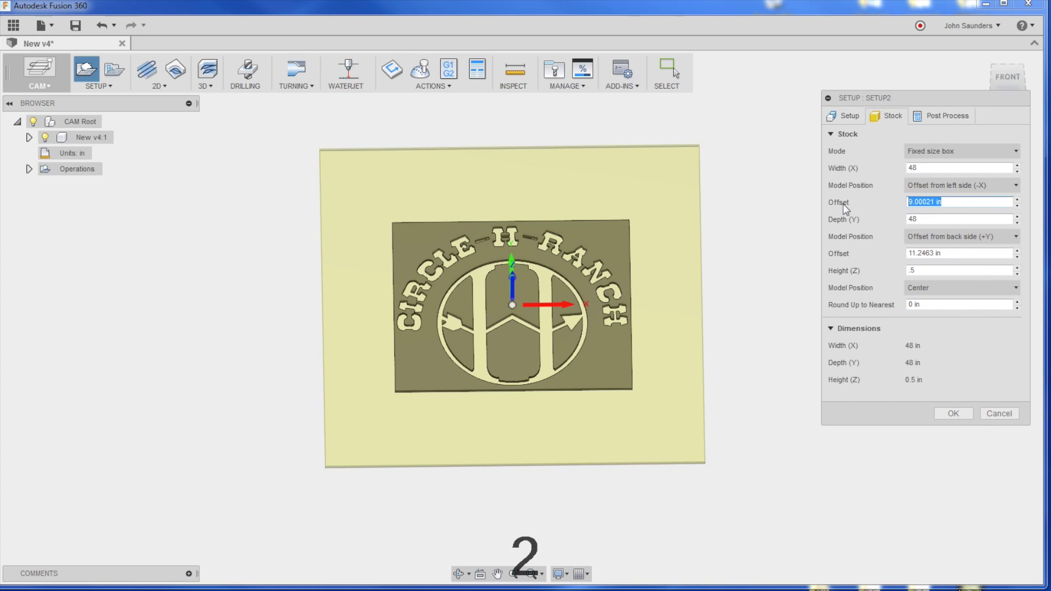
key("Tab")
key("Delete")
type(".25")
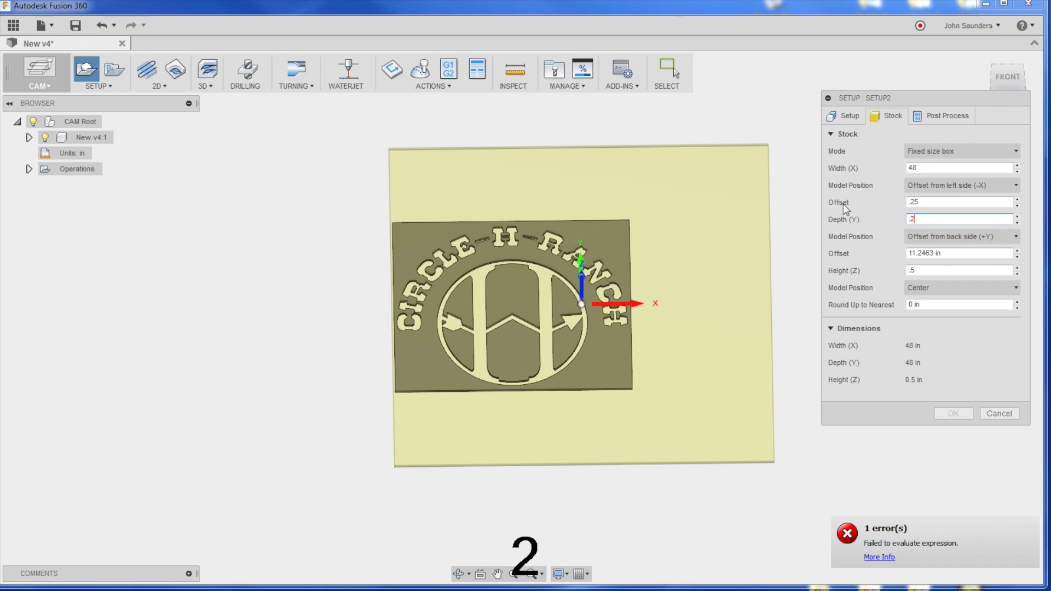
key("Tab")
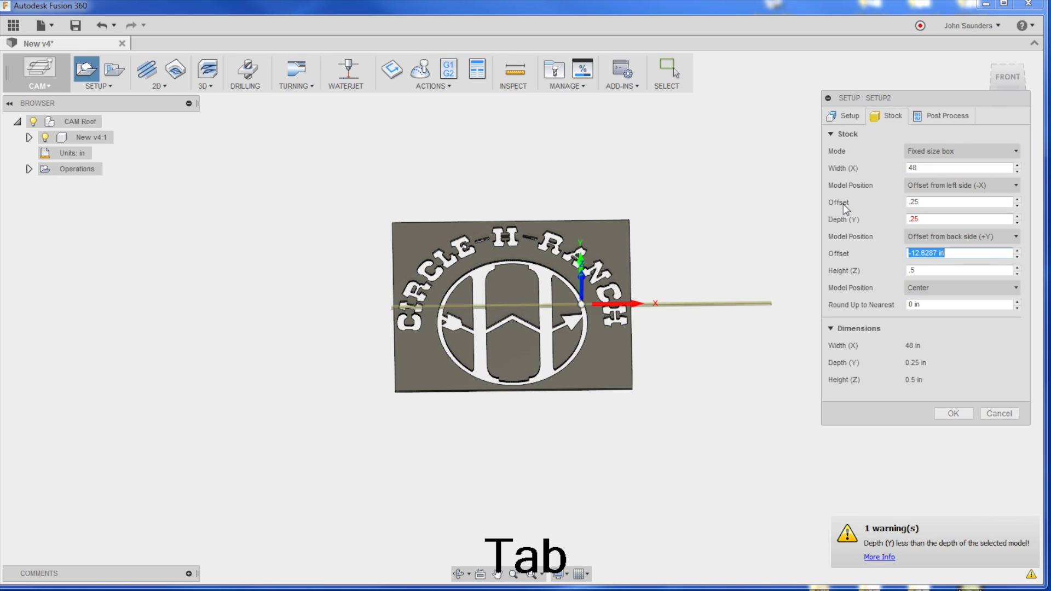
key("ctrl+z")
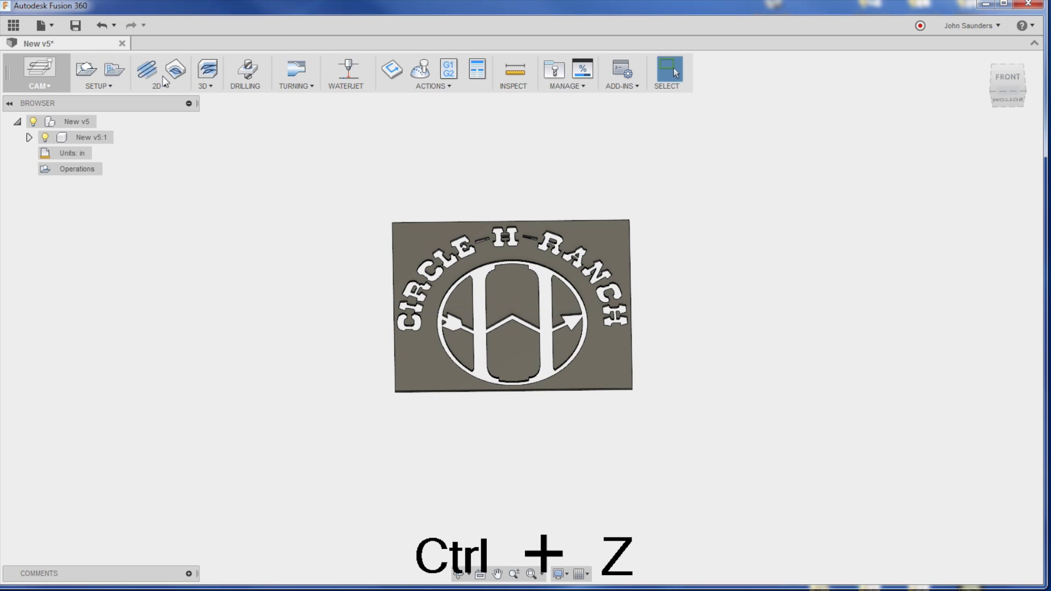
Step: Create a new Water/laser/plasma setup with fixed size box stock
left_click(83, 68)
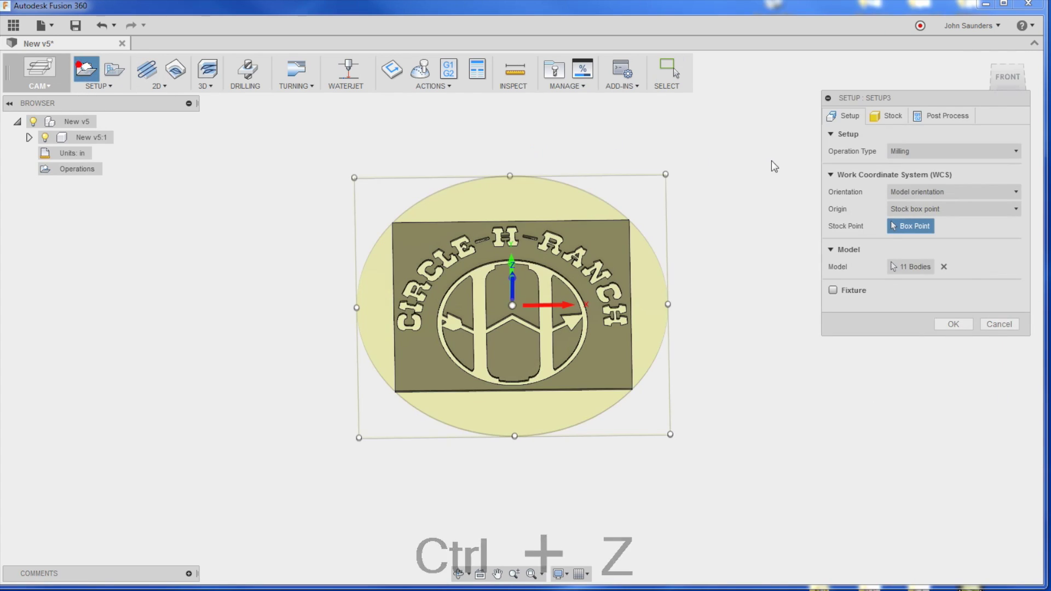
left_click(914, 152)
left_click(909, 183)
left_click(890, 116)
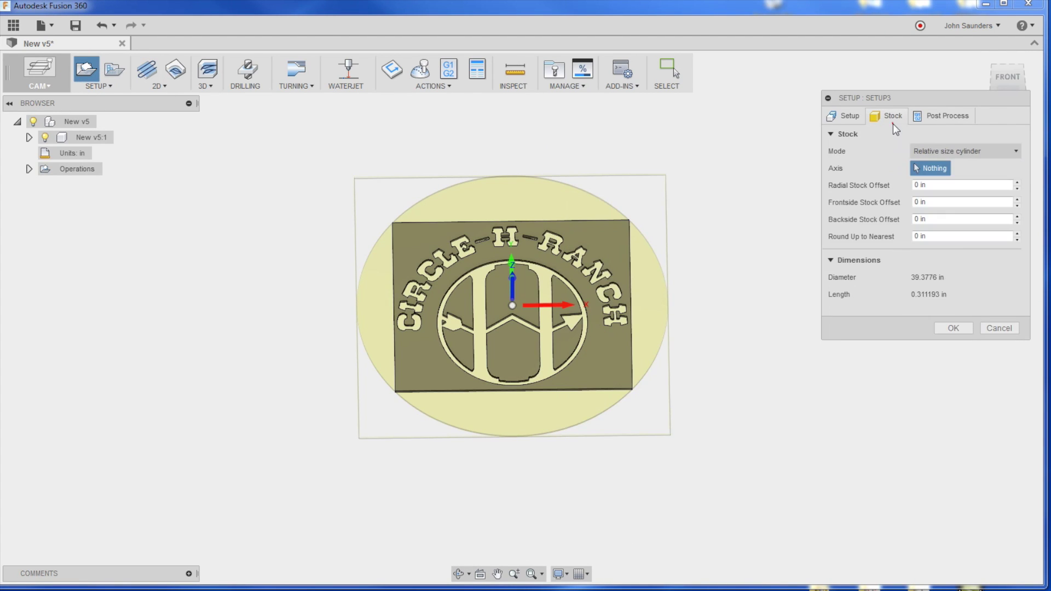
left_click(931, 152)
left_click(928, 164)
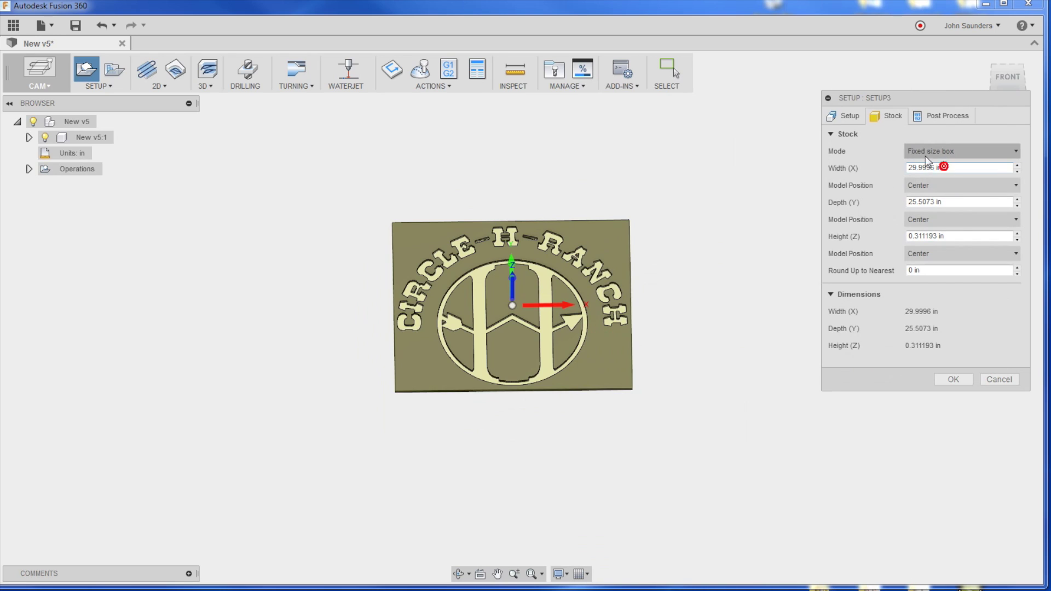
left_click(846, 116)
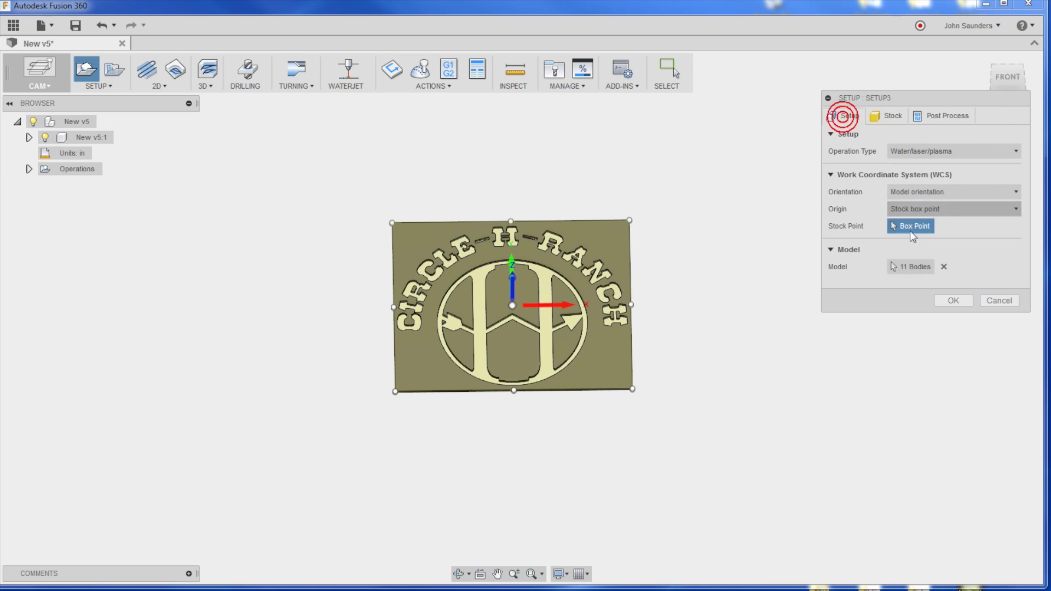
left_click(936, 301)
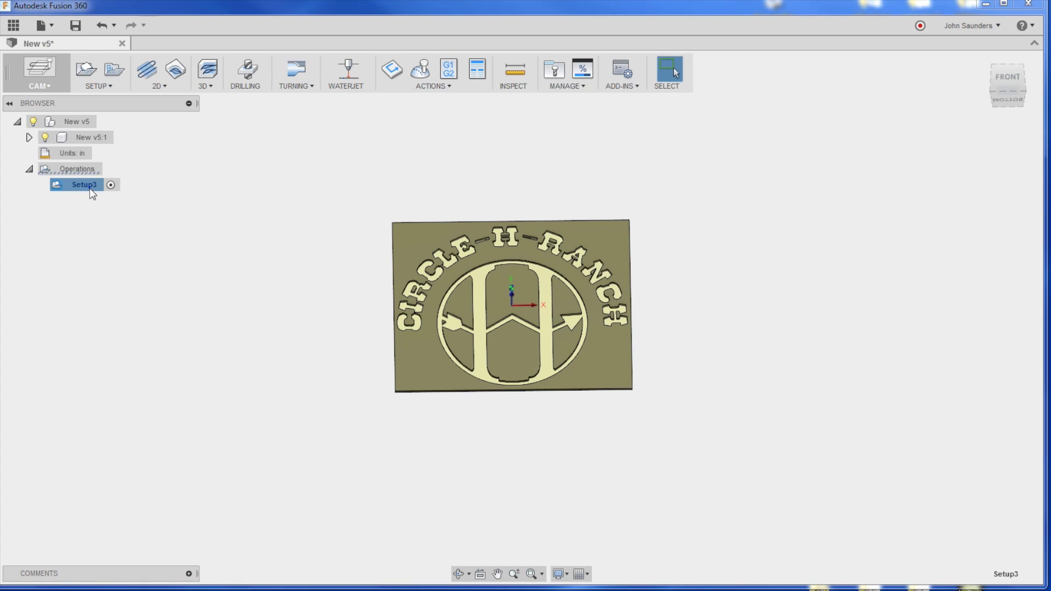
Step: Edit the new setup's stock to a width of 48 in, a depth of 48 in and a height of 0.5 in
right_click(90, 187)
left_click(134, 194)
left_click(887, 115)
left_click(931, 168)
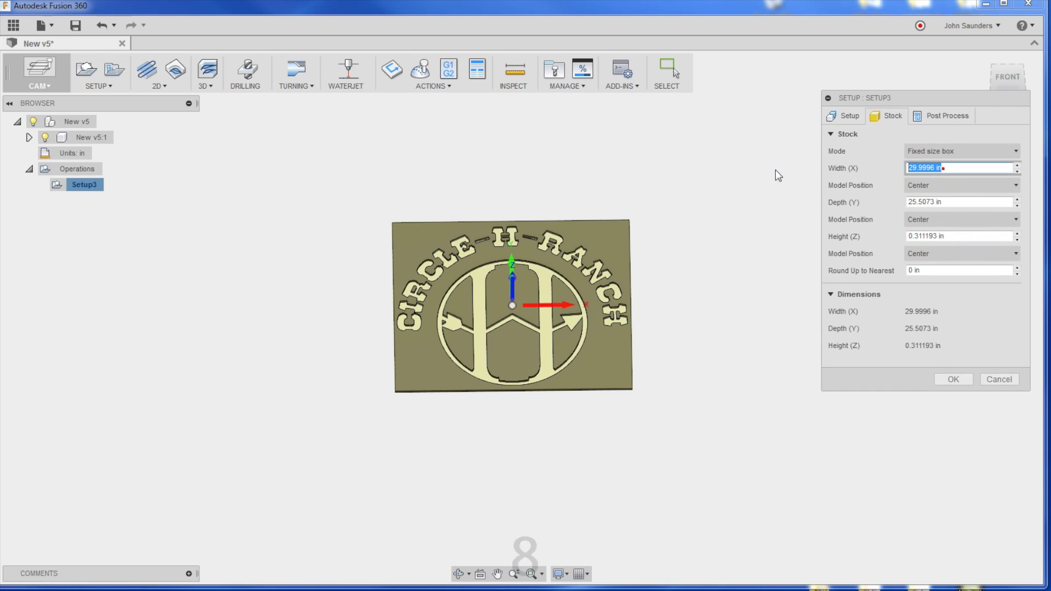
type("48")
key("Tab")
type("48")
key("Tab")
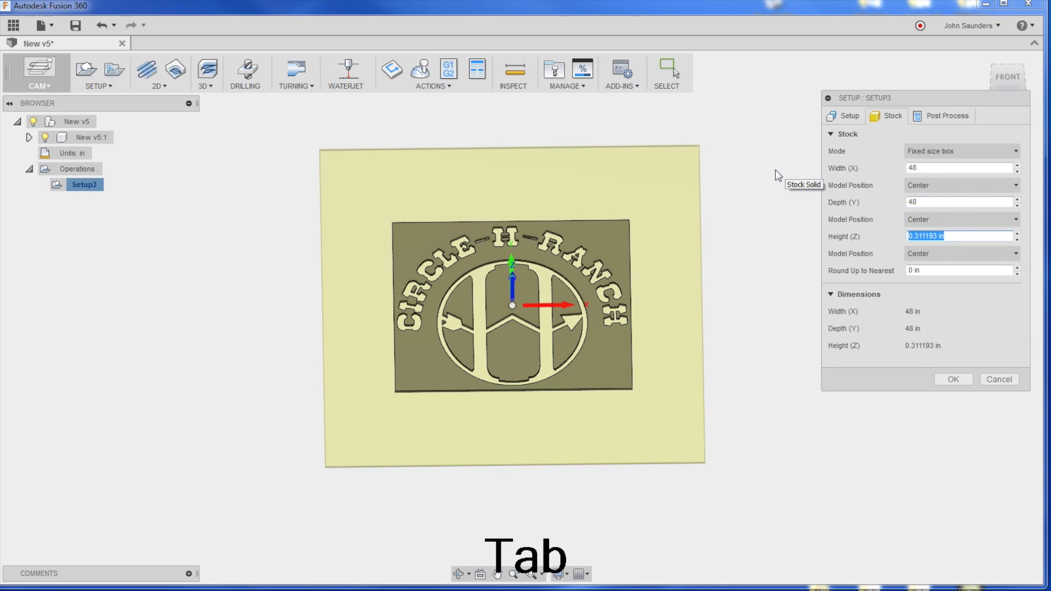
type(".5")
key("Tab")
Step: Position the model in the stock with 0.25 in offsets from the left side (-X) and the front side (-Y)
left_click(933, 181)
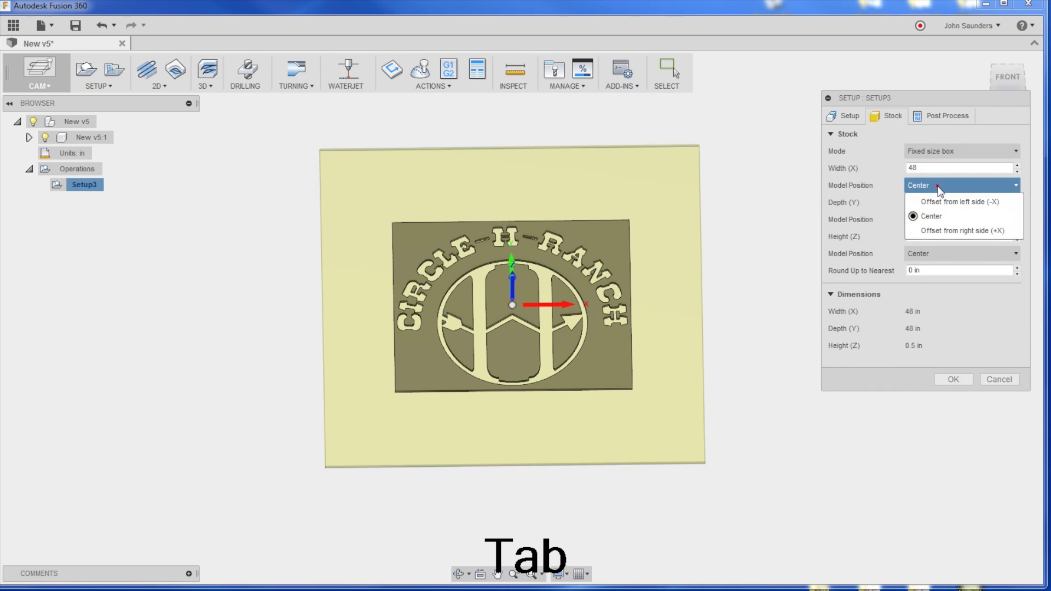
left_click(934, 193)
left_click(931, 236)
left_click(936, 252)
double_click(931, 202)
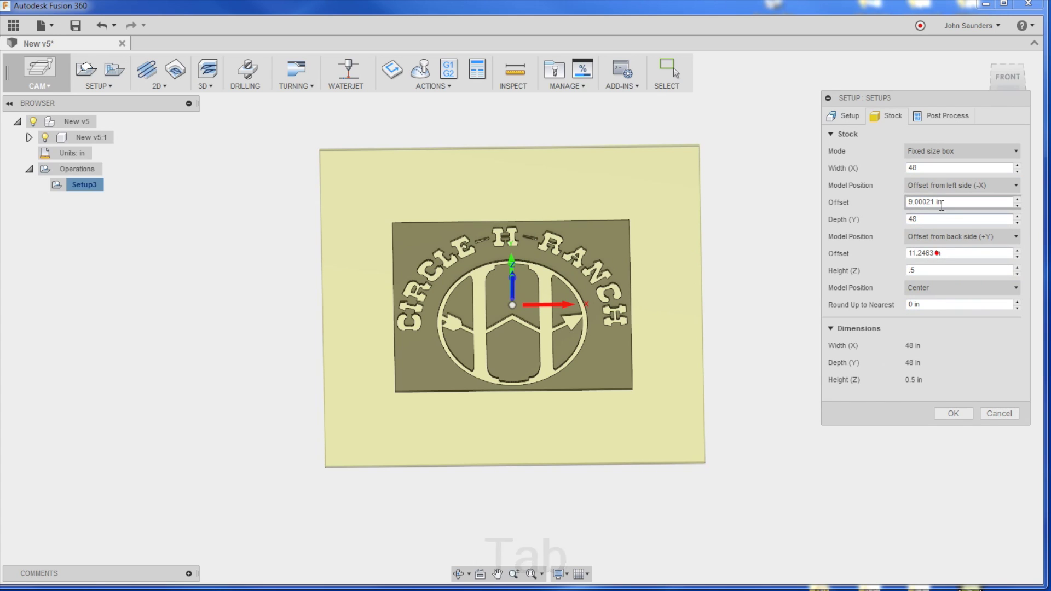
key("Delete")
type(".25")
key("Tab")
key("Tab")
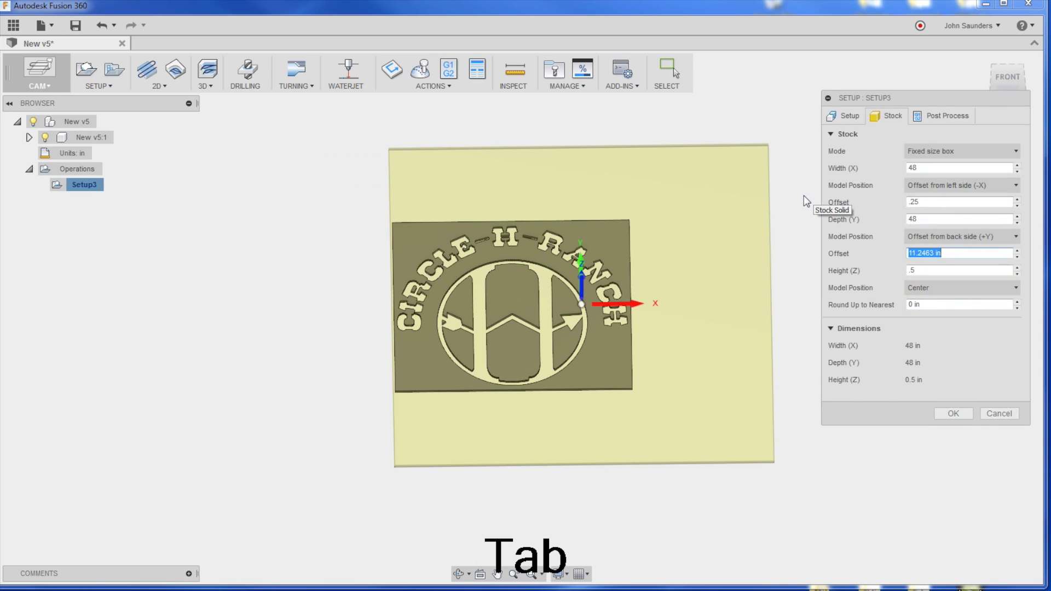
type(".25")
key("Tab")
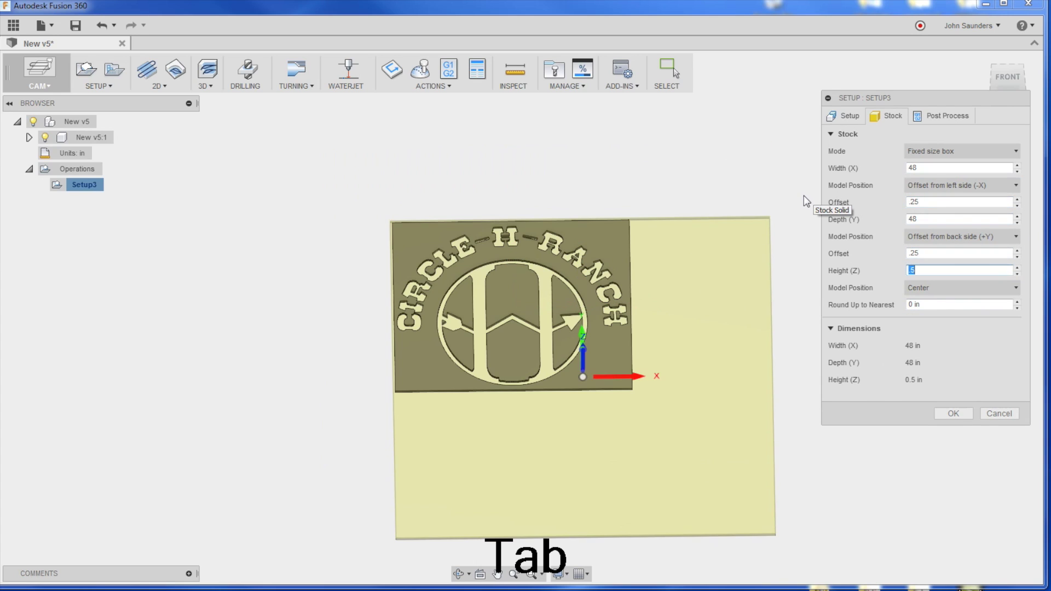
left_click(941, 239)
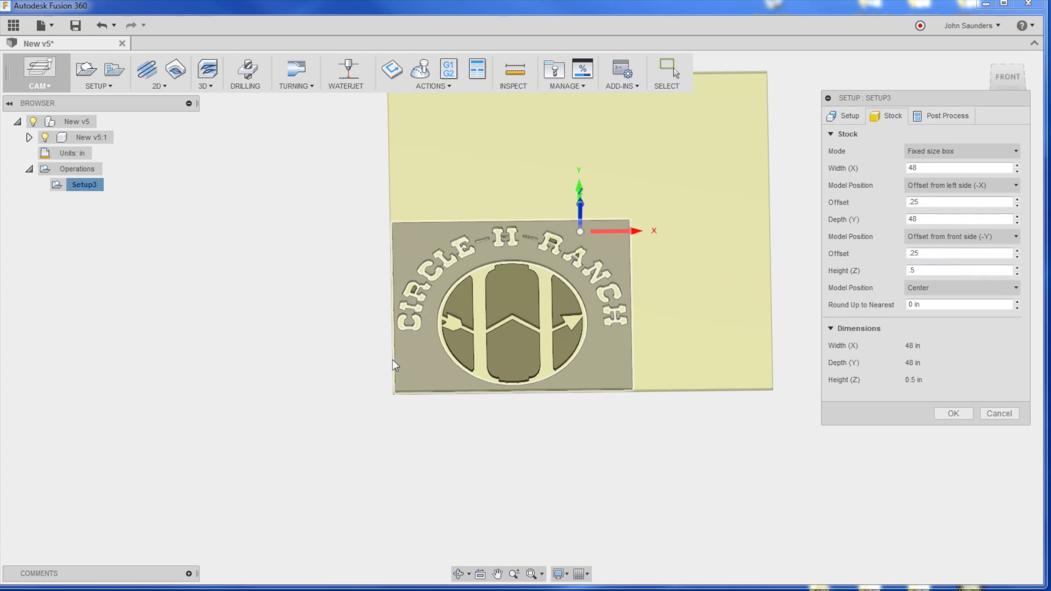
Step: Place the setup's origin on the stock box point at the front-left corner and accept the setup
left_click(850, 115)
left_click(918, 192)
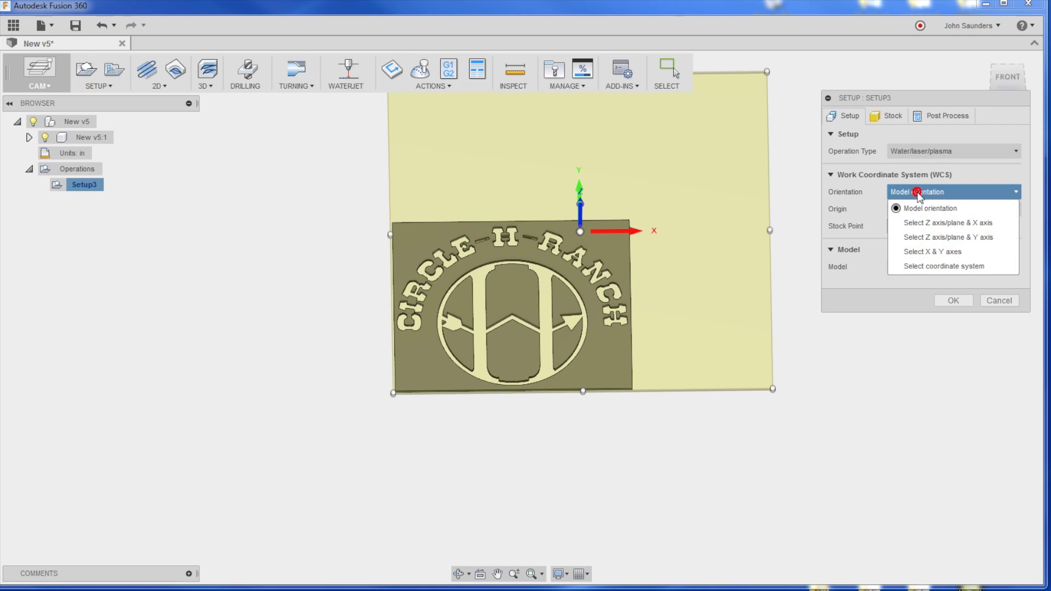
left_click(918, 192)
left_click(393, 393)
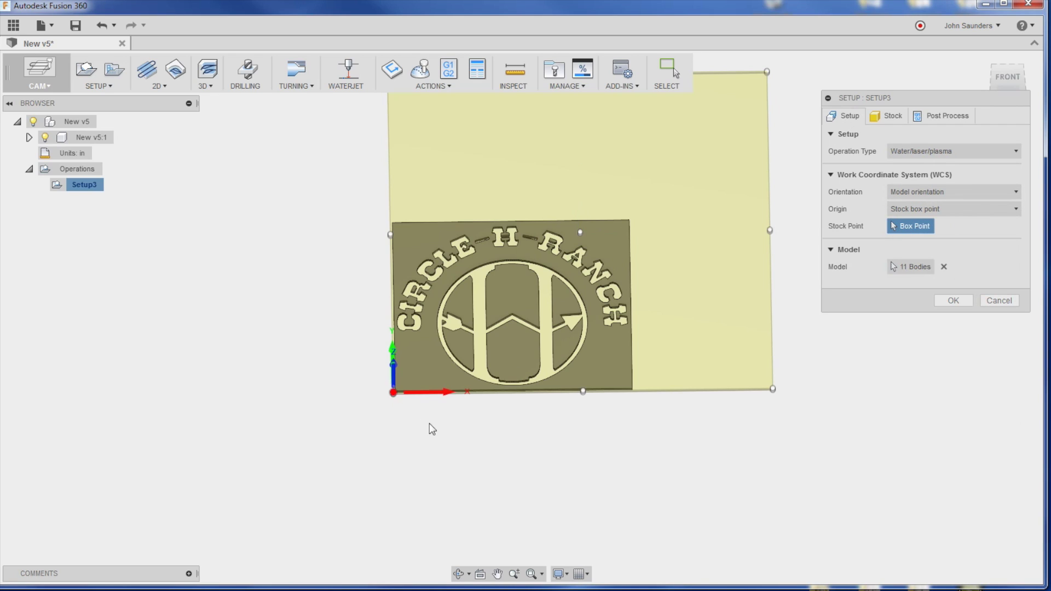
left_click(953, 301)
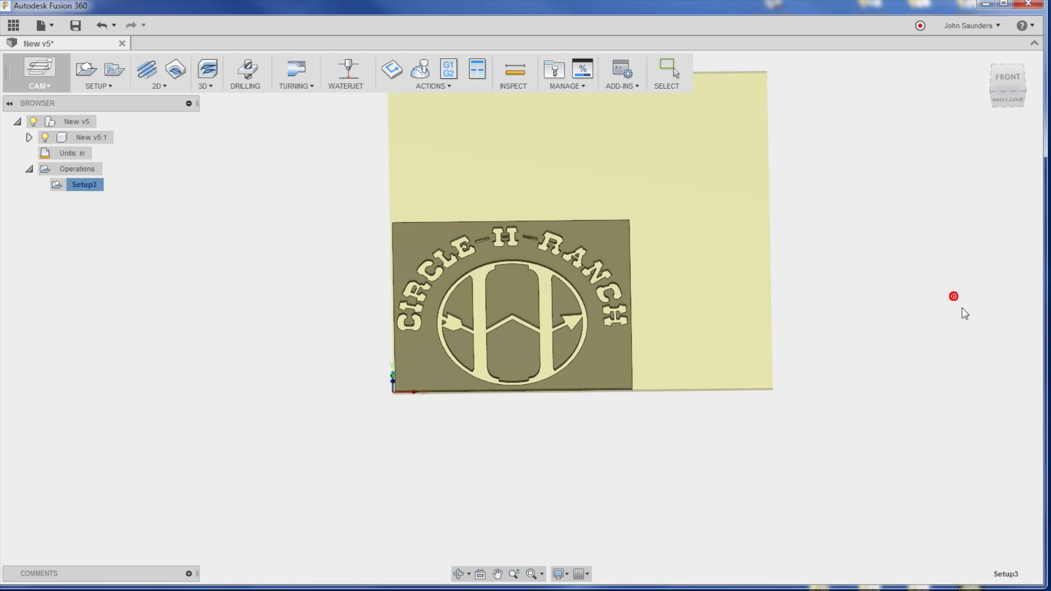
Step: Start a waterjet contour operation with the type Plasma cutting and a kerf width of 0.06 in
middle_click_drag(316, 187, 327, 107, "shift")
left_click(351, 79)
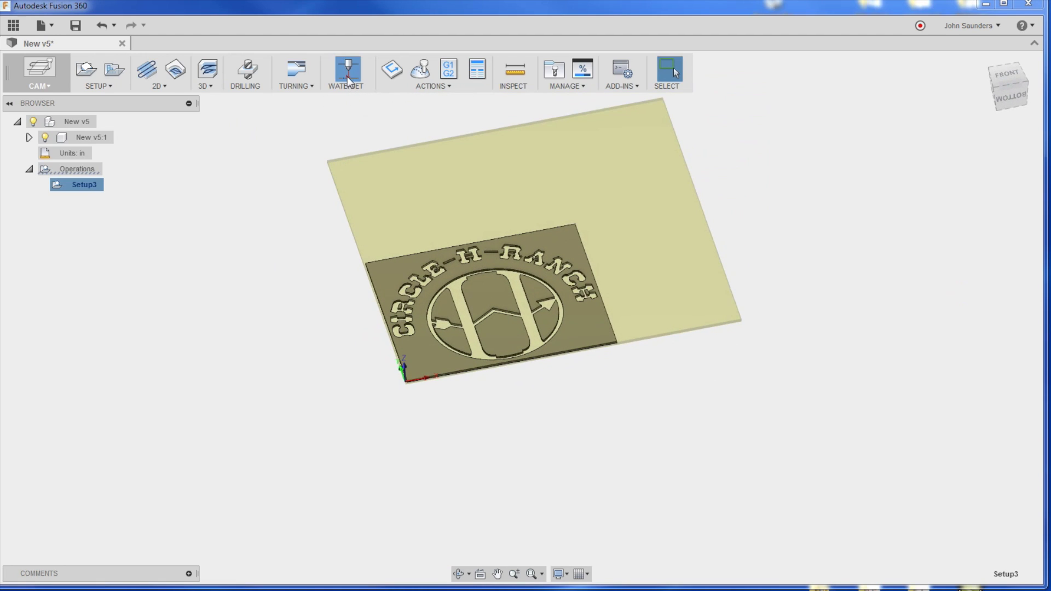
left_click(939, 150)
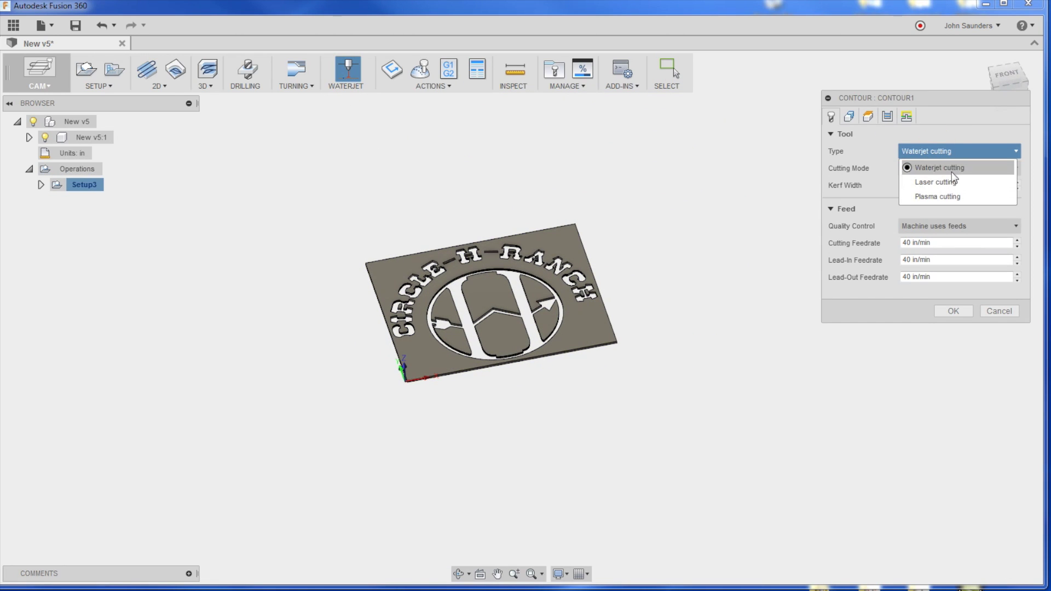
left_click(938, 196)
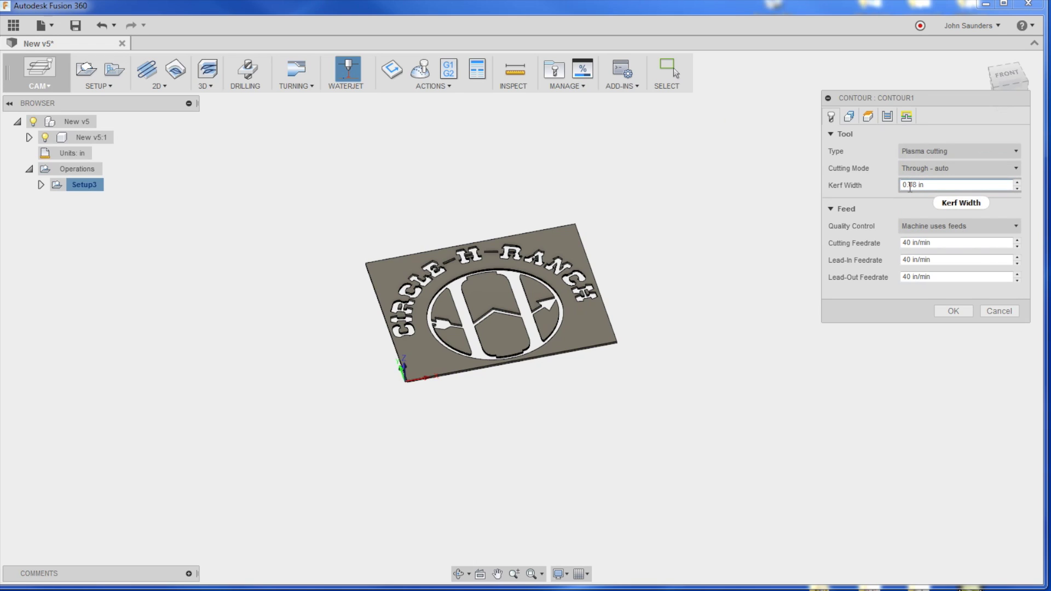
left_click_drag(916, 184, 982, 186)
key("BackSpace")
type("\\6")
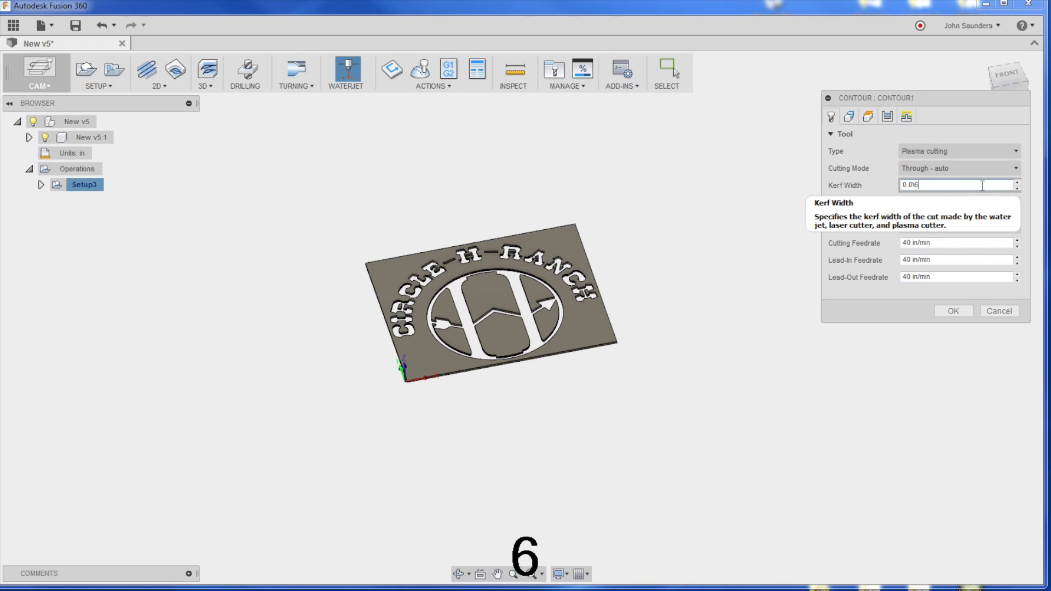
key("BackSpace")
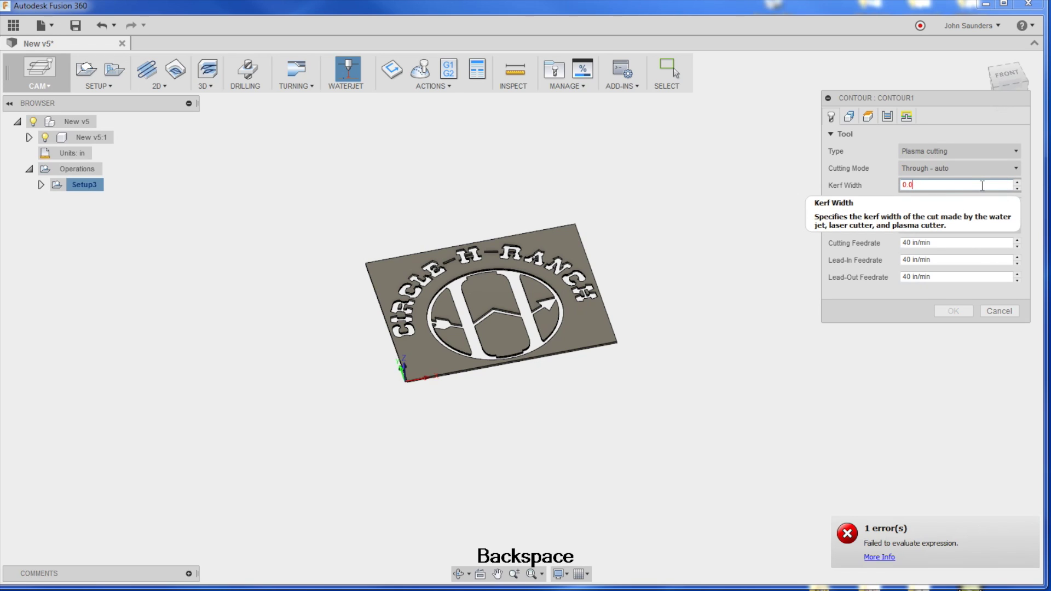
type("6")
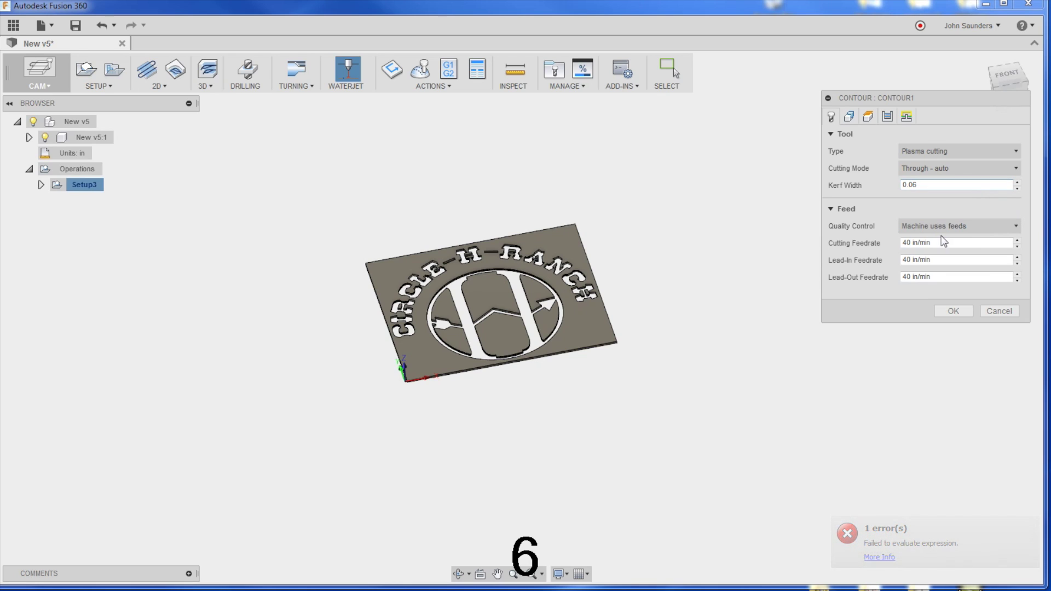
Step: Select the plate's outer edge and the outlines of the letters N and A in RANCH as cutting contours
left_click(849, 116)
scroll(504, 200, "up", 3)
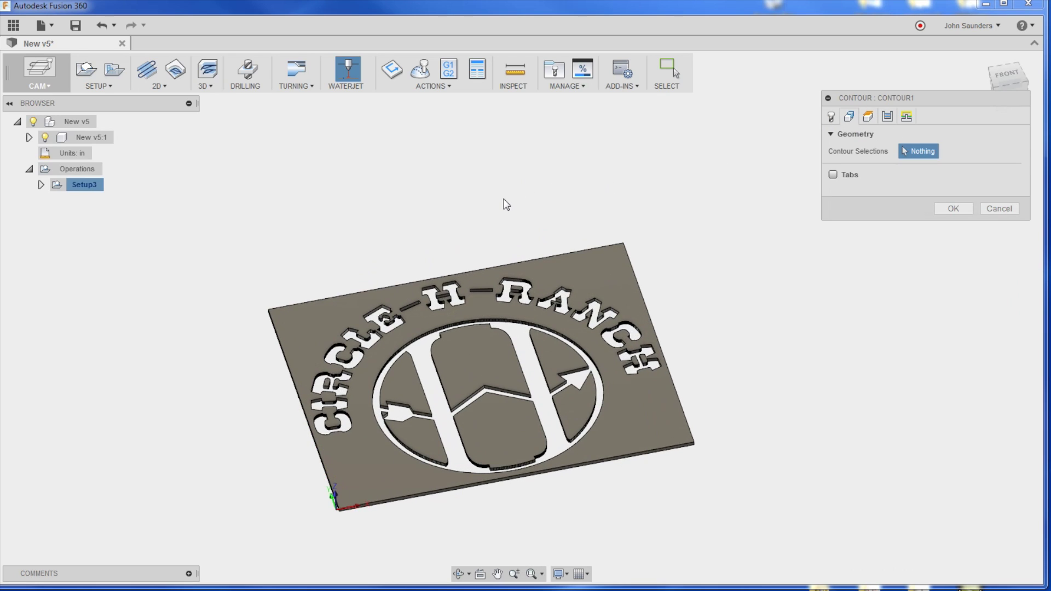
left_click(574, 252)
scroll(654, 268, "up", 3)
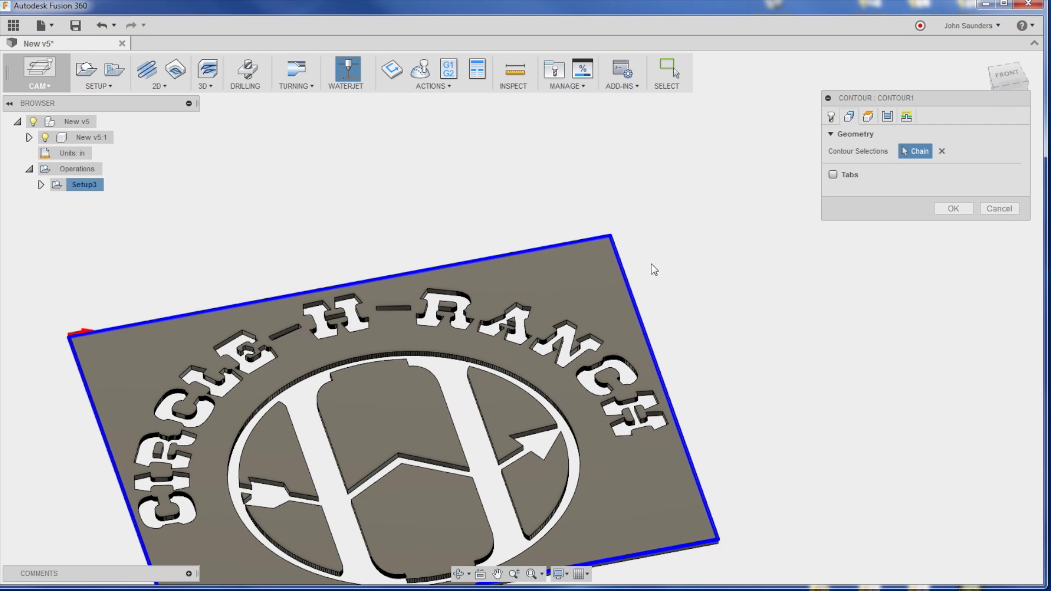
left_click(552, 327)
left_click(528, 310)
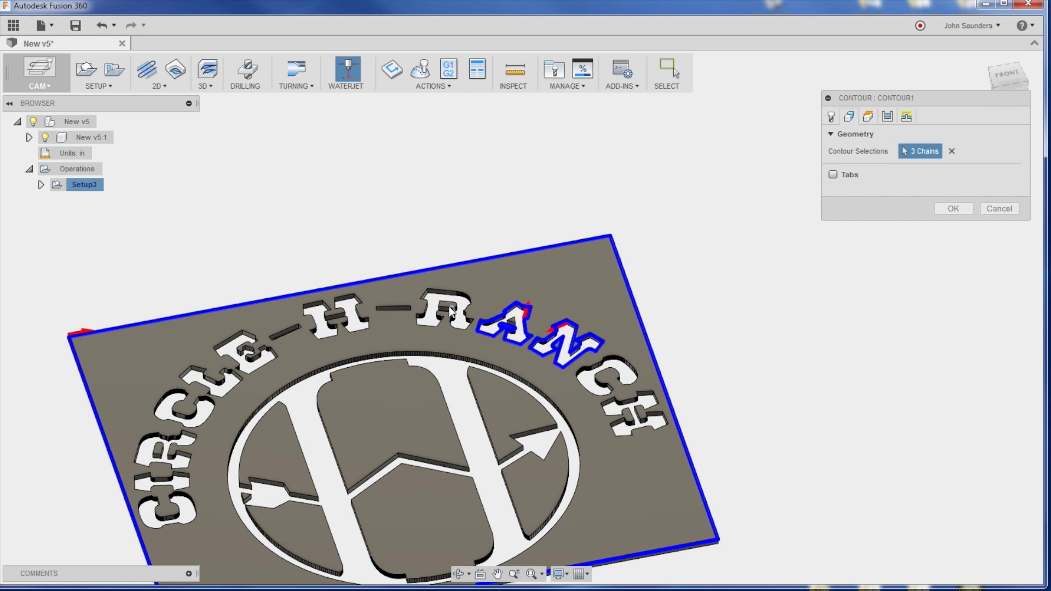
Step: Add the inner and outer edges of the letter R in RANCH to the contour selection
left_click(449, 307)
scroll(467, 308, "up", 3)
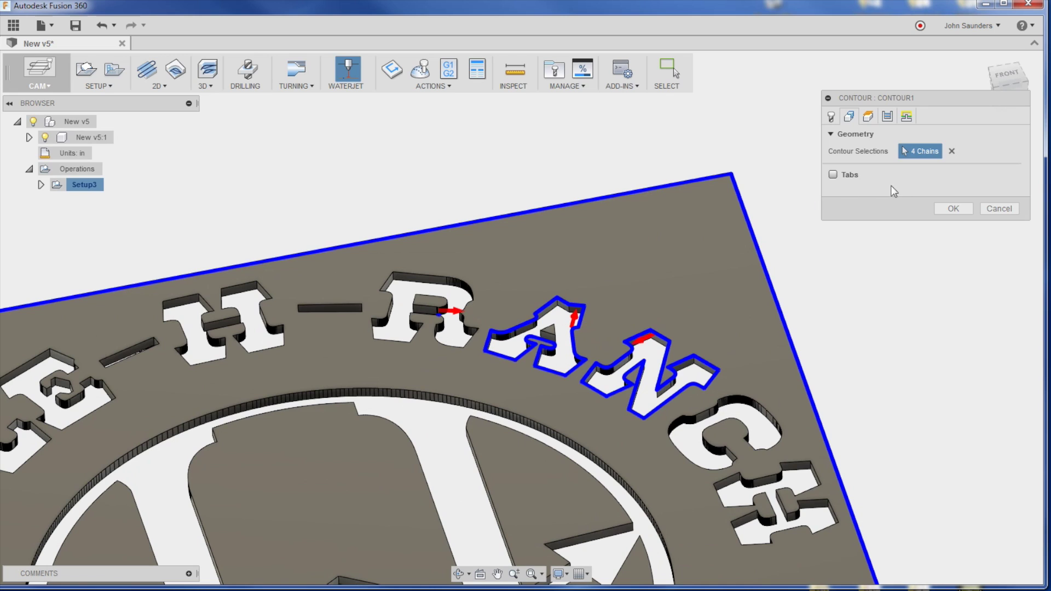
scroll(442, 312, "up", 3)
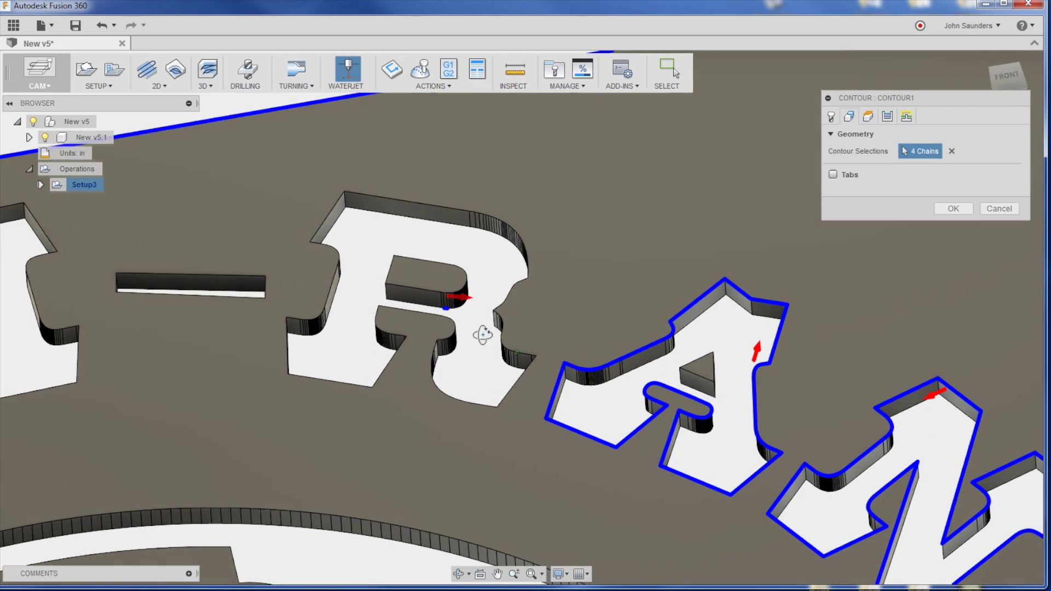
scroll(458, 321, "up", 3)
left_click(432, 296)
scroll(463, 249, "down", 2)
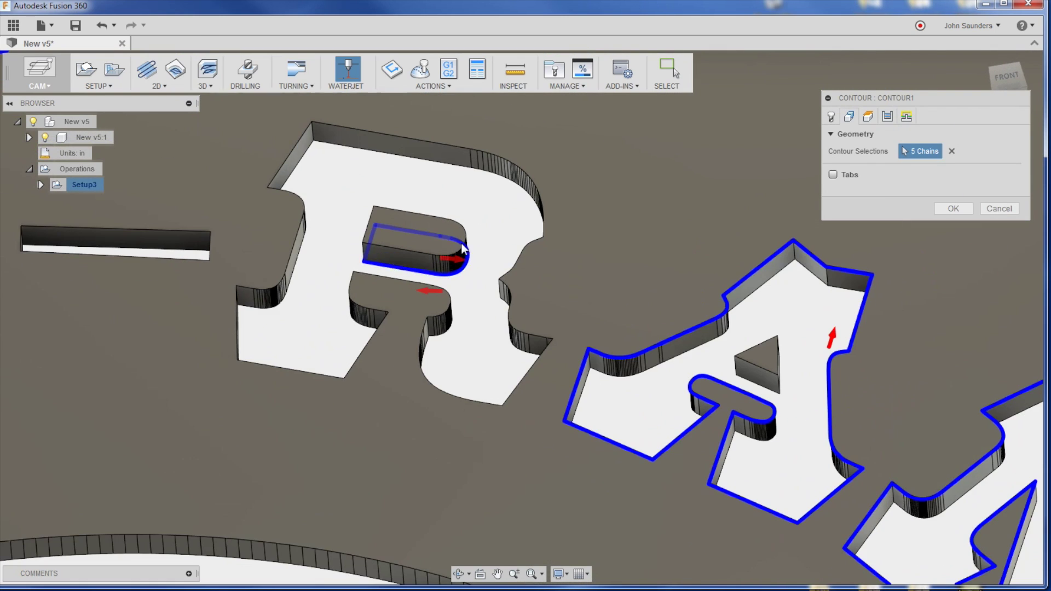
scroll(487, 277, "down", 5)
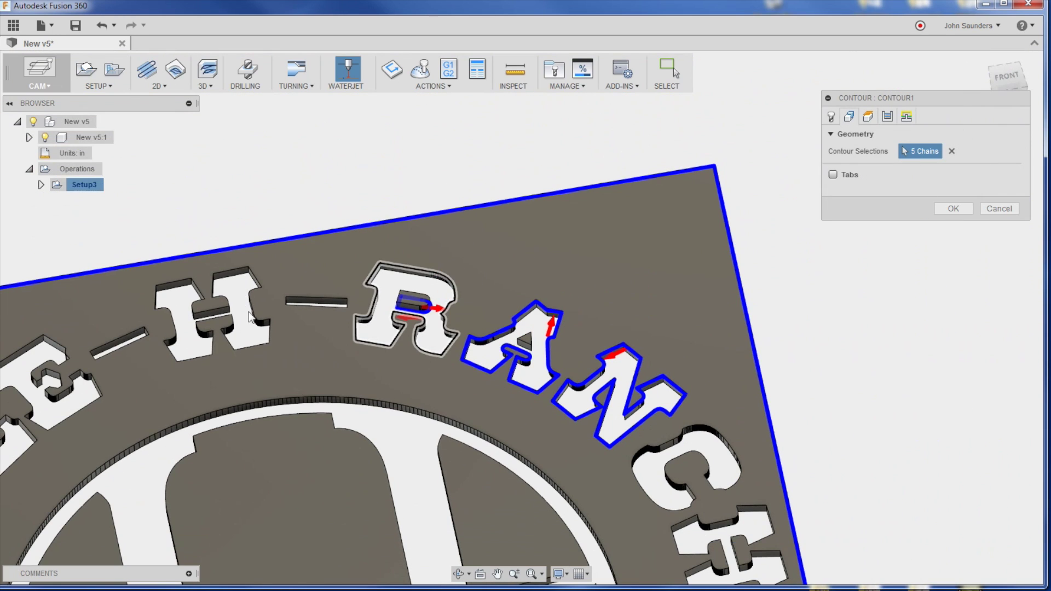
left_click(453, 287)
Step: Add the dash before RANCH, the letter H, and the circle's upper middle and upper right pieces to the contours
left_click(318, 303)
left_click(311, 374)
scroll(318, 399, "down", 2)
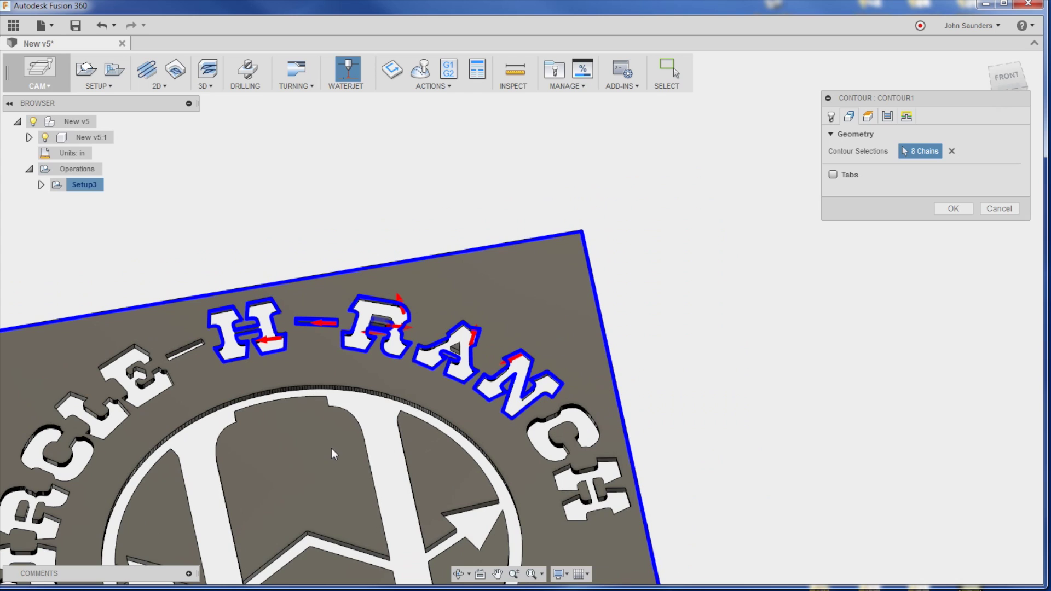
left_click(313, 458)
scroll(359, 442, "down", 3)
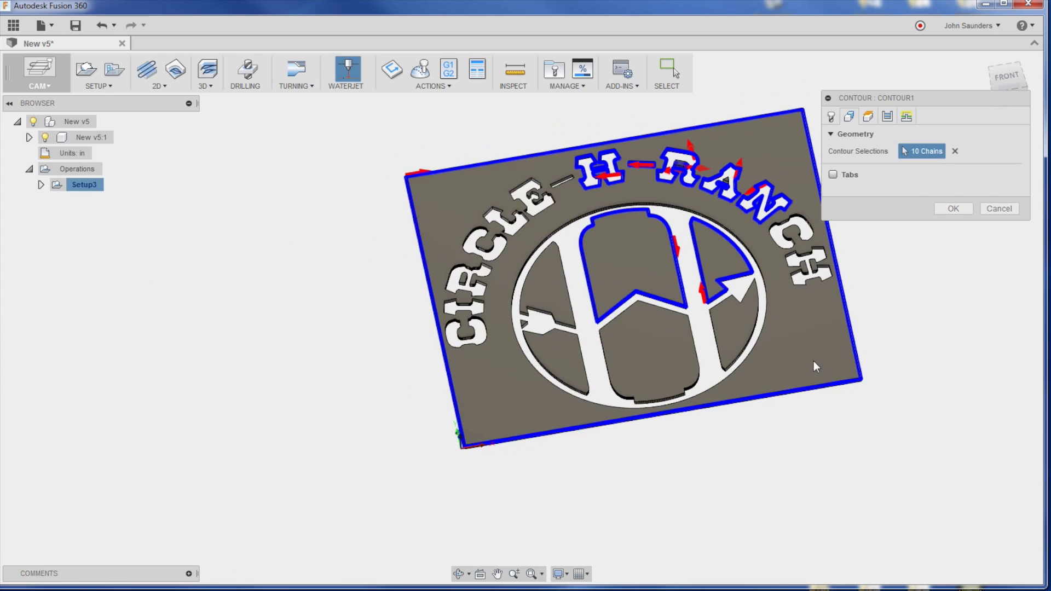
Step: Add the dash after CIRCLE and all the letter outlines of CIRCLE to the contour selection
left_click(490, 244)
scroll(476, 252, "up", 3)
middle_click_drag(481, 244, 532, 329, "shift")
left_click(541, 356)
left_click(538, 402)
scroll(705, 392, "down", 2)
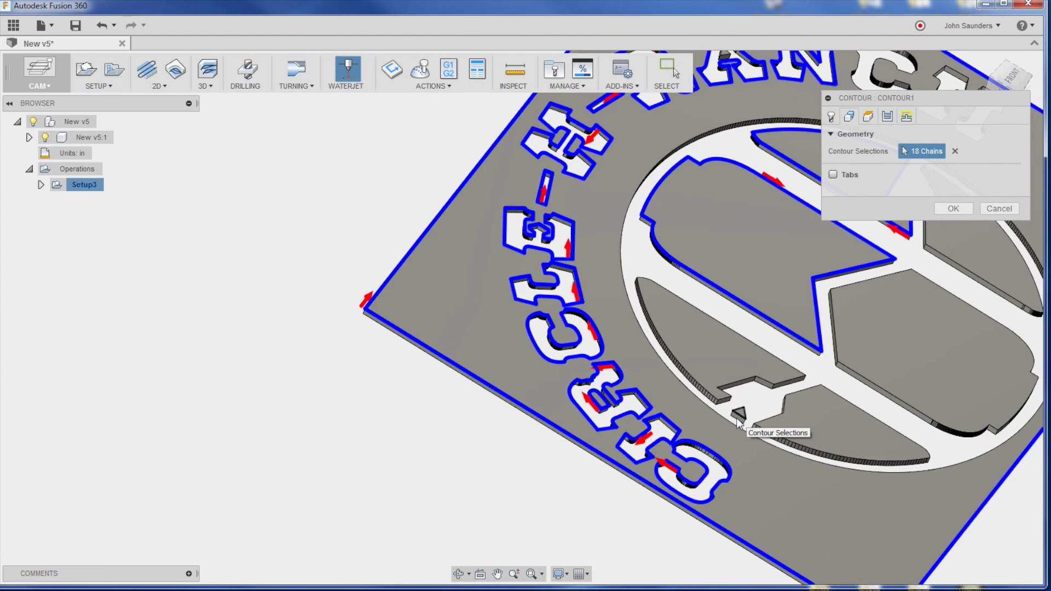
Step: Add the arrow tail's notch and the remaining pieces inside the circle to the contour selection
left_click(739, 416)
left_click(767, 421)
left_click(888, 378)
scroll(887, 378, "down", 4)
scroll(770, 262, "up", 4)
left_click(770, 262)
scroll(821, 307, "up", 5)
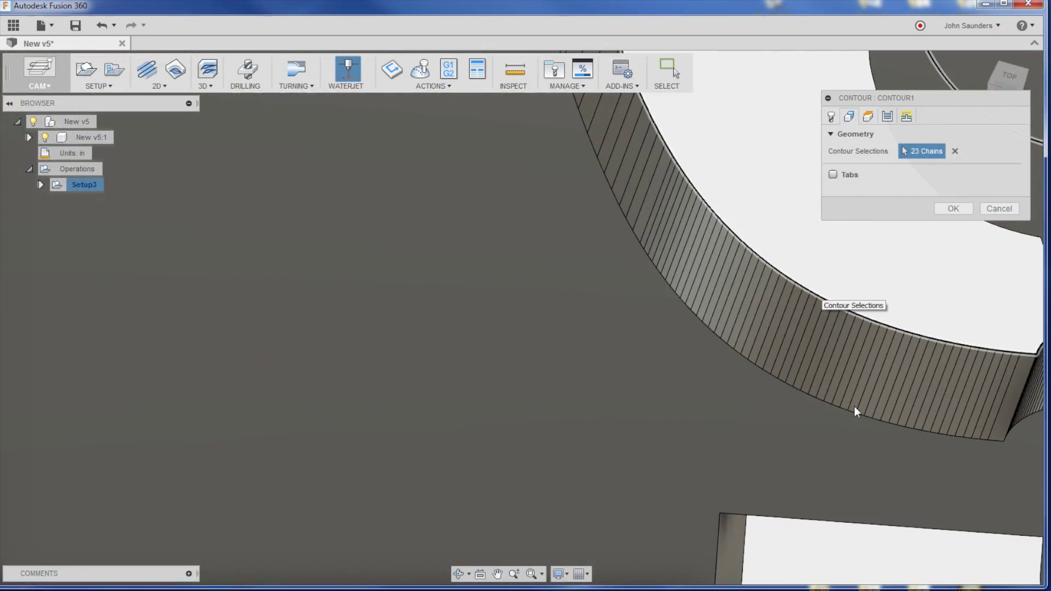
Step: Add the remaining letter outline in RANCH to the contours and generate the plasma cutting toolpath
left_click(856, 413)
scroll(856, 413, "down", 5)
scroll(581, 326, "down", 5)
middle_click_drag(582, 326, 548, 307, "shift")
left_click(954, 209)
middle_click_drag(871, 216, 800, 219, "shift")
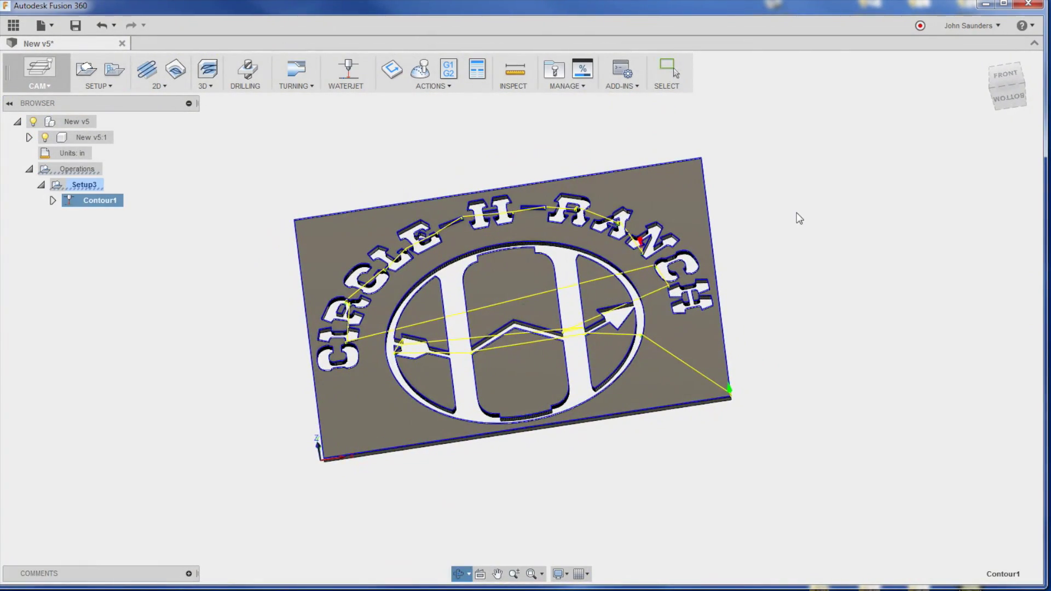